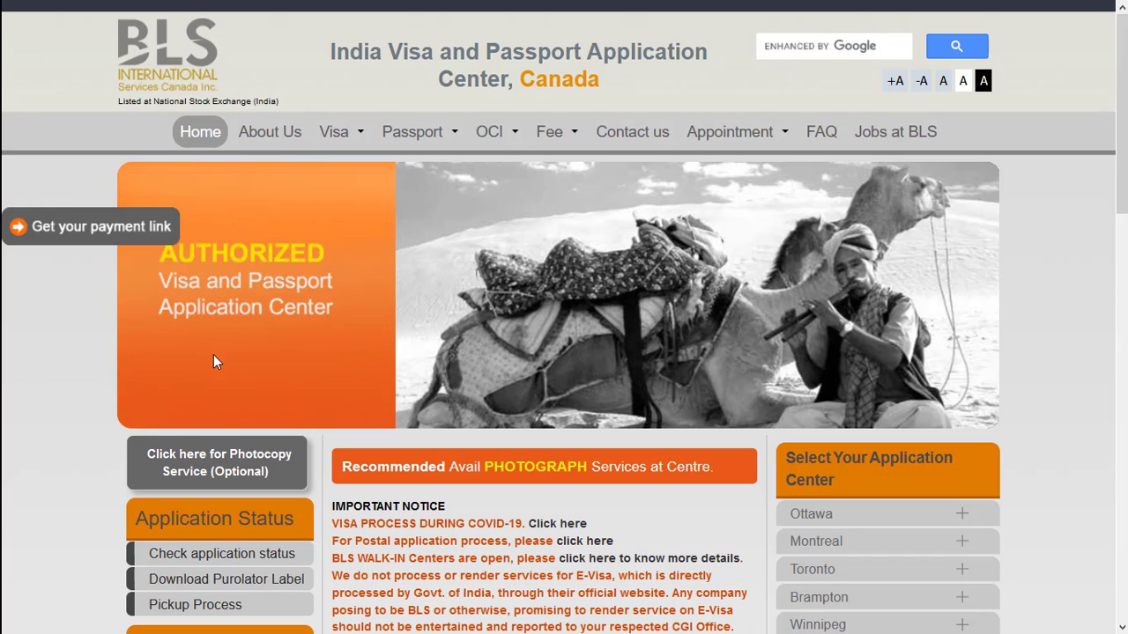
# - Open the passport application process page and choose the New Booklet or Renewal passport category
pyautogui.moveTo(415, 131)
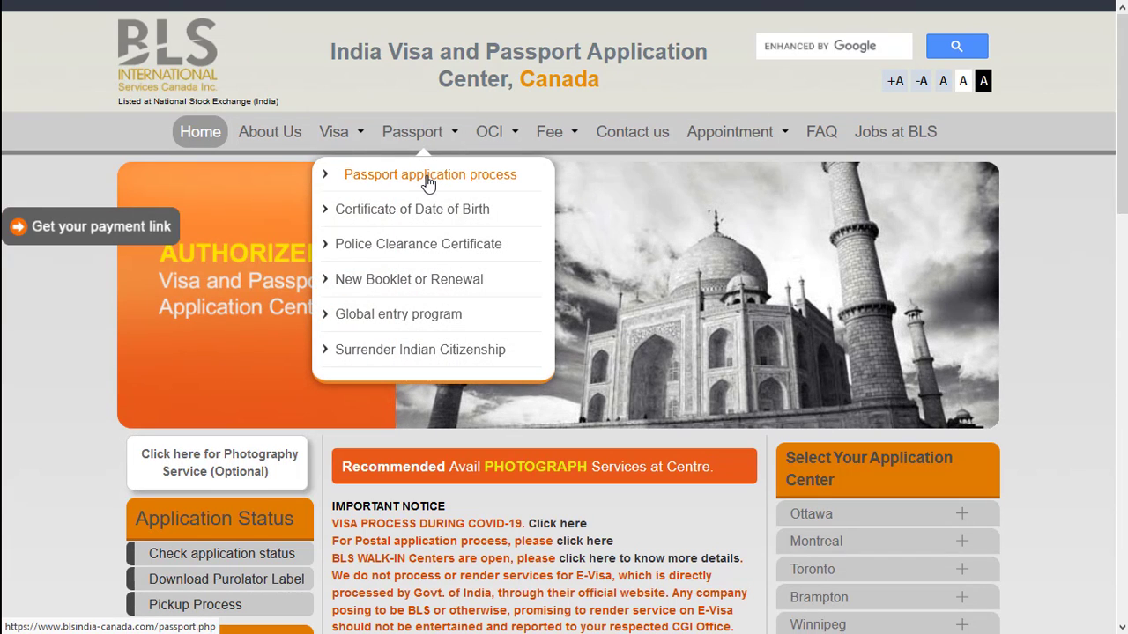
pyautogui.click(429, 183)
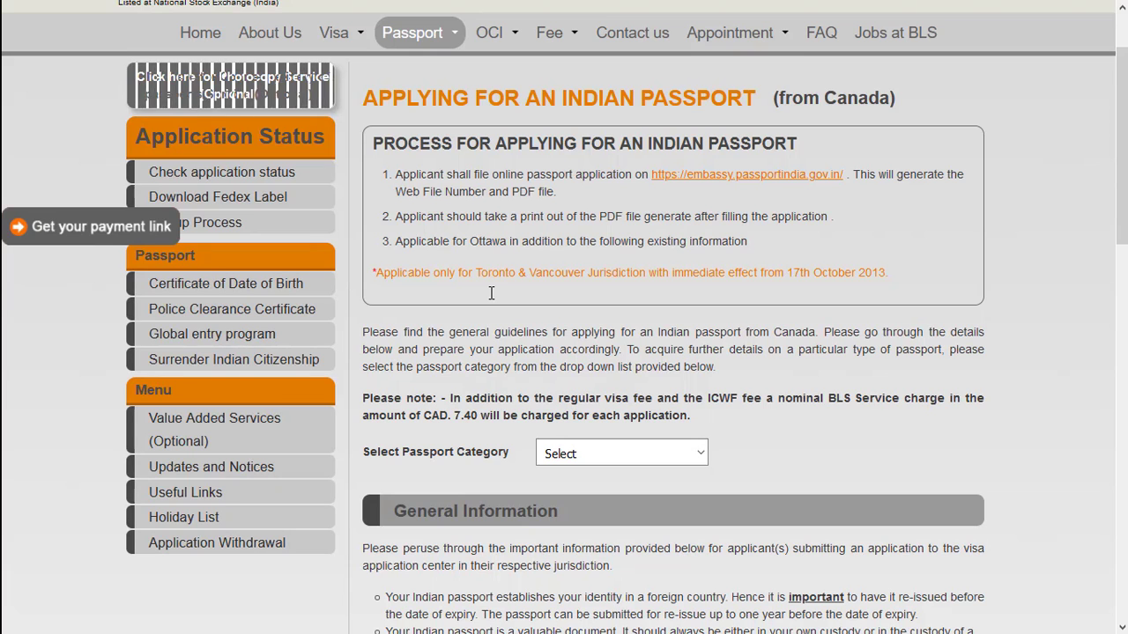
pyautogui.scroll(-1, 490, 299)
pyautogui.click(613, 356)
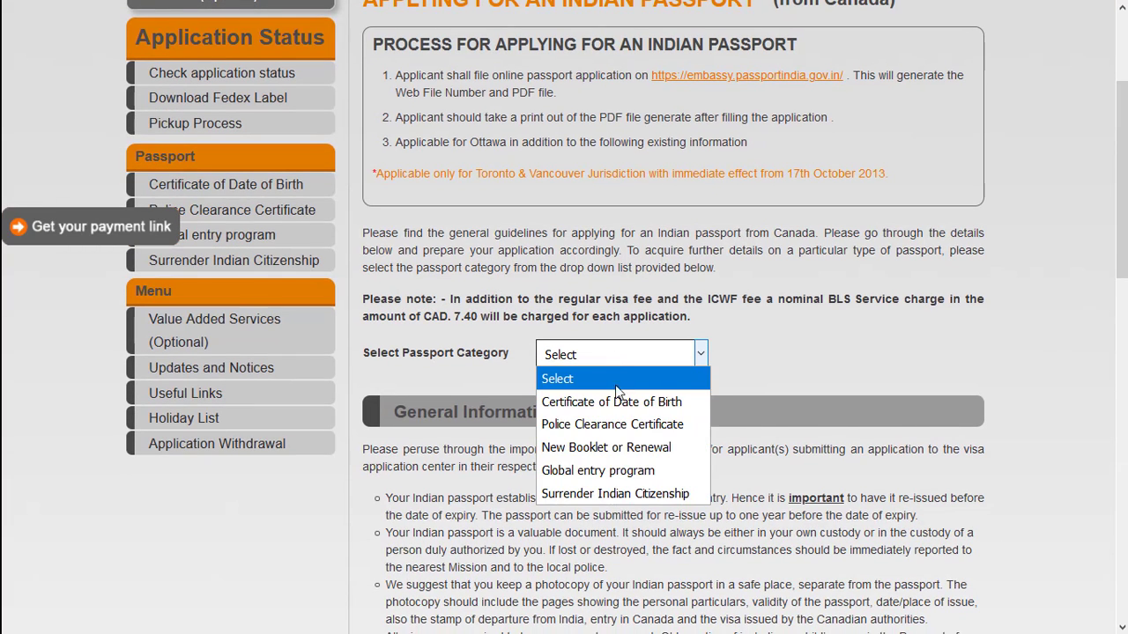
pyautogui.click(639, 451)
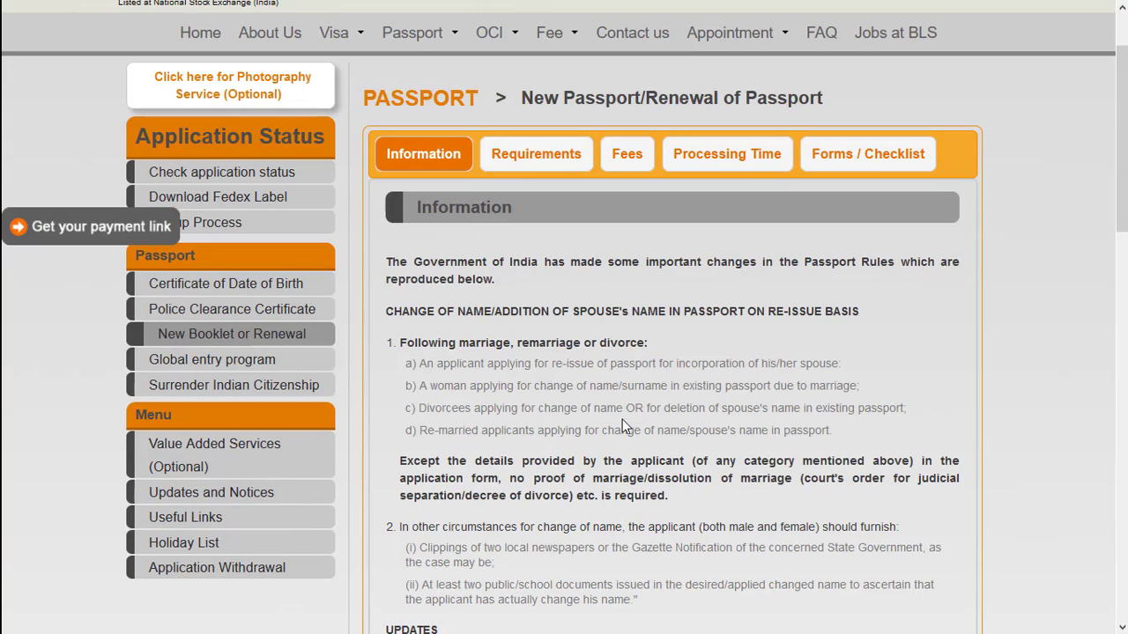
# - Review the passport renewal information, the jurisdiction table and the required documents
pyautogui.scroll(-7, 622, 420)
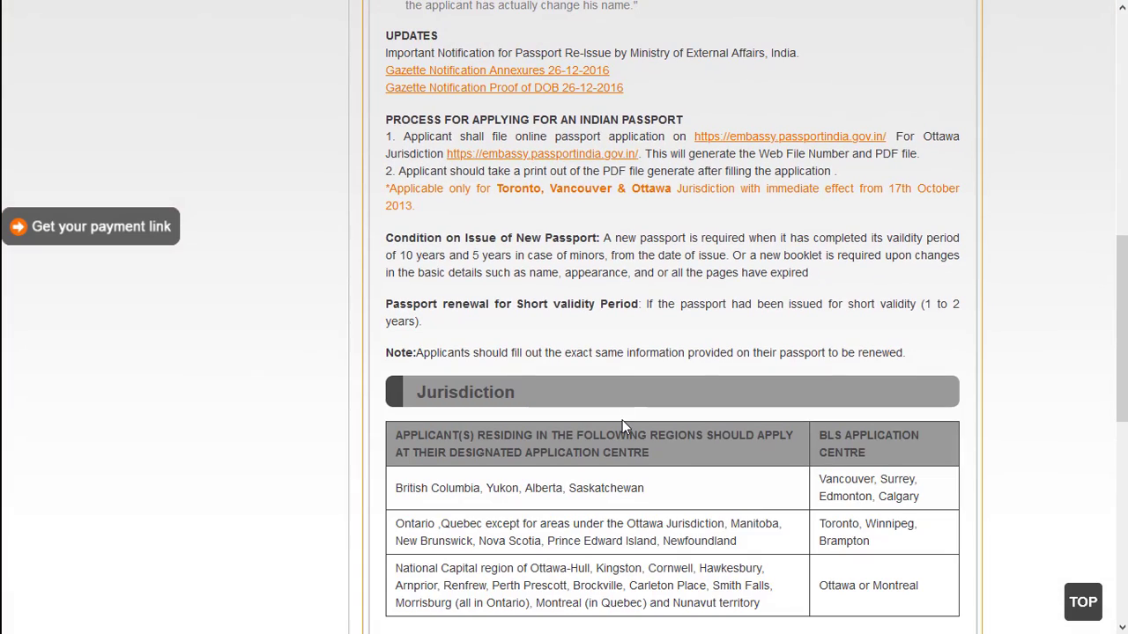
pyautogui.scroll(-1, 622, 420)
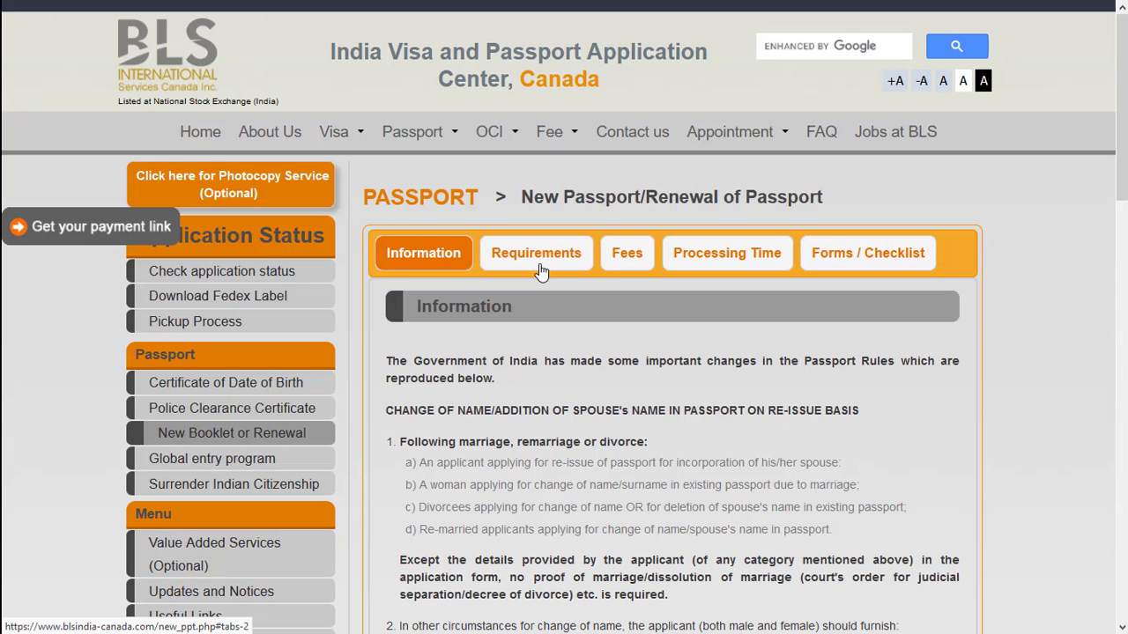
pyautogui.click(540, 257)
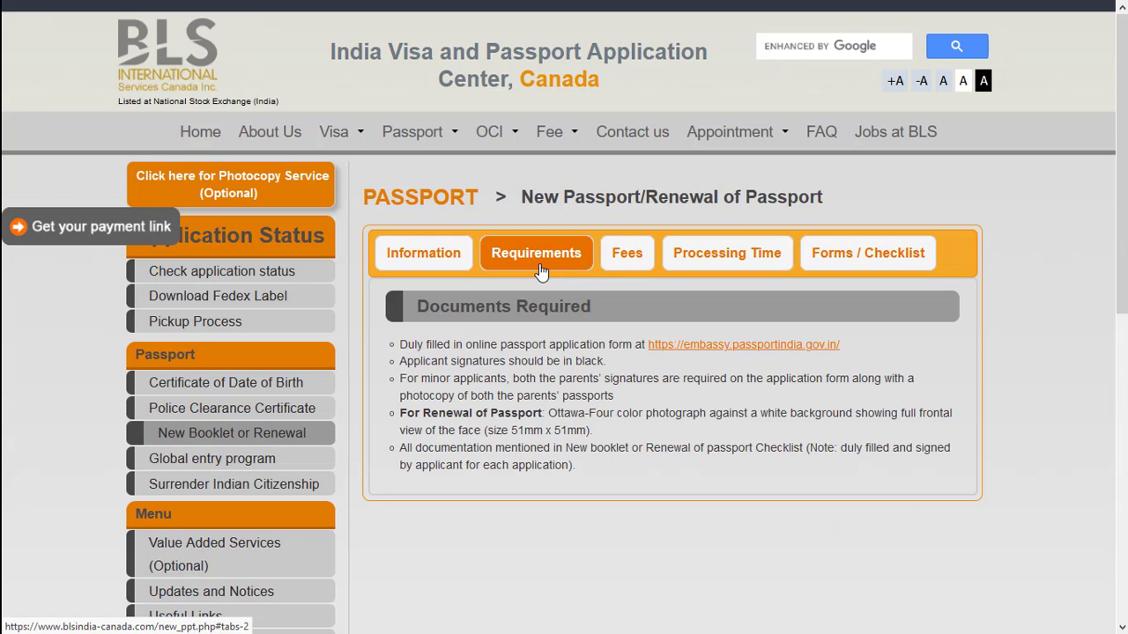
# - Open the embassy.passportindia.gov.in portal for Canada and look over the registration form for Canada - Toronto
pyautogui.click(741, 345)
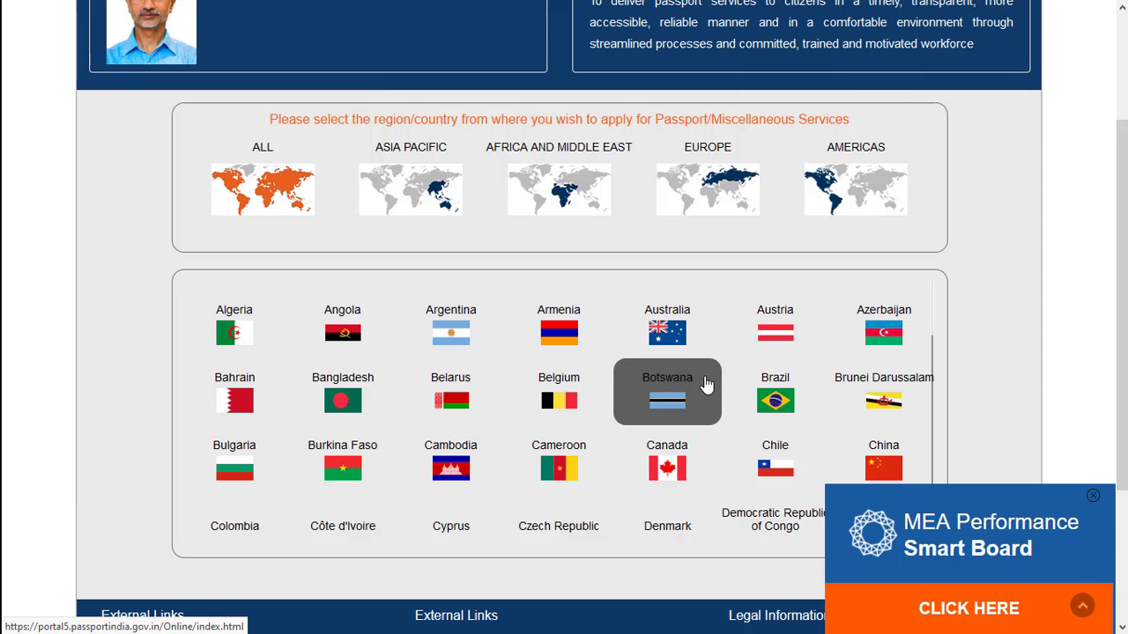
pyautogui.click(667, 471)
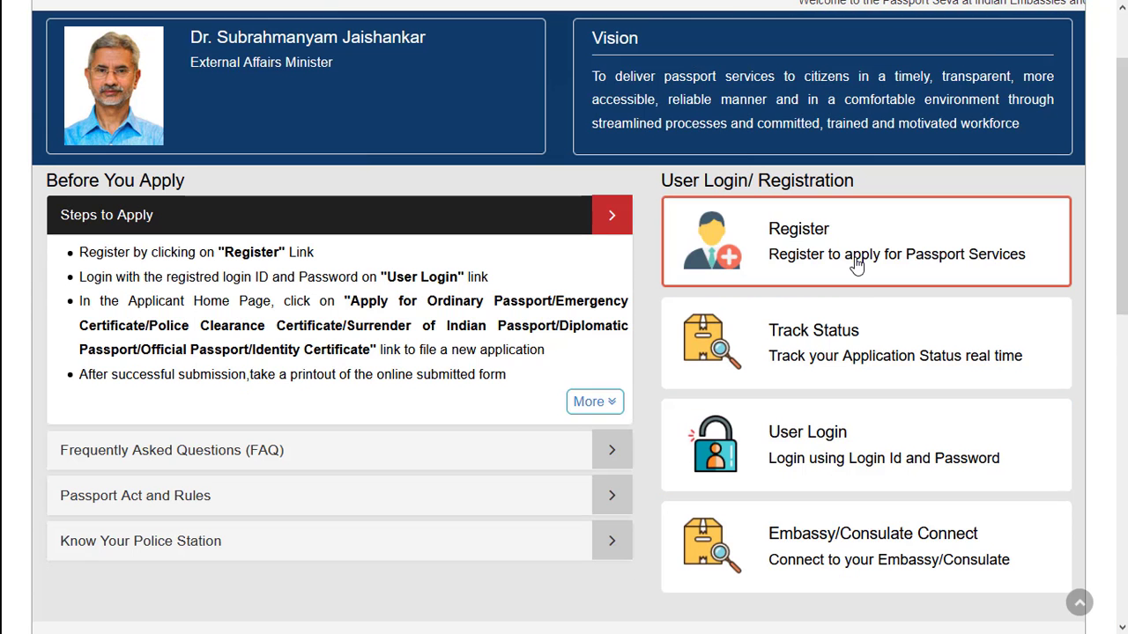
pyautogui.click(855, 265)
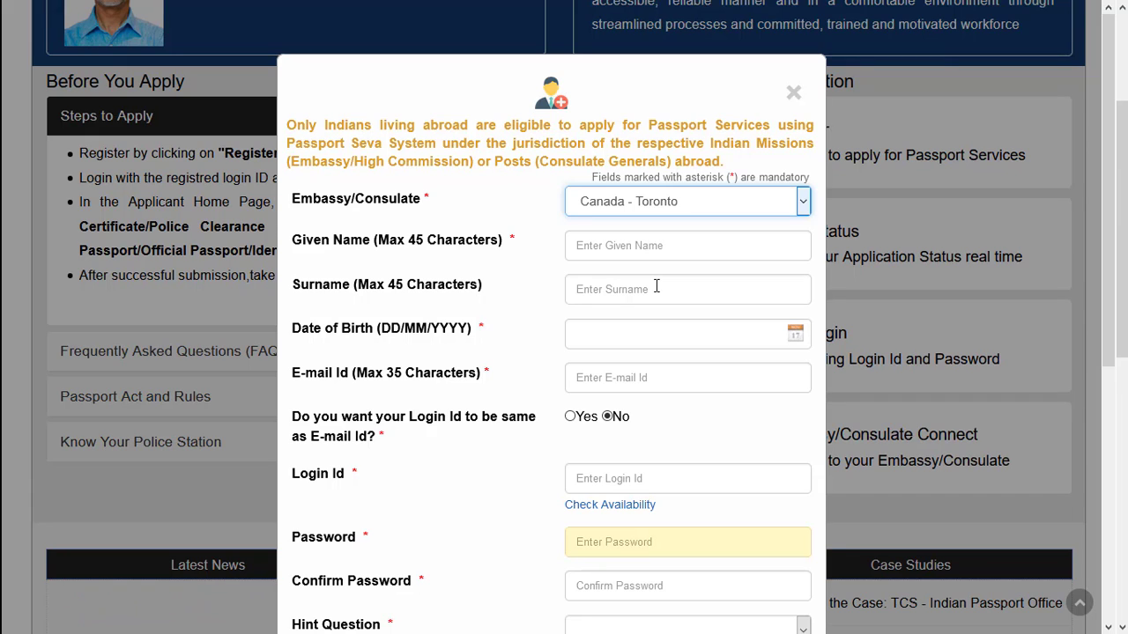
pyautogui.click(841, 347)
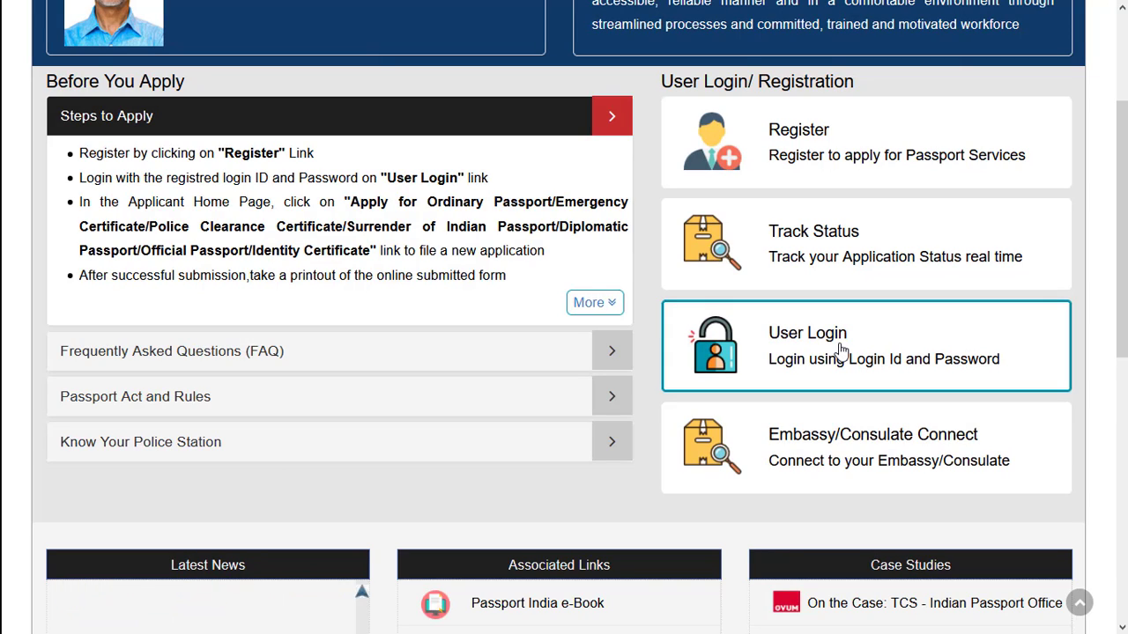
# - Go through the user login and start an application for an Ordinary Passport
pyautogui.click(841, 350)
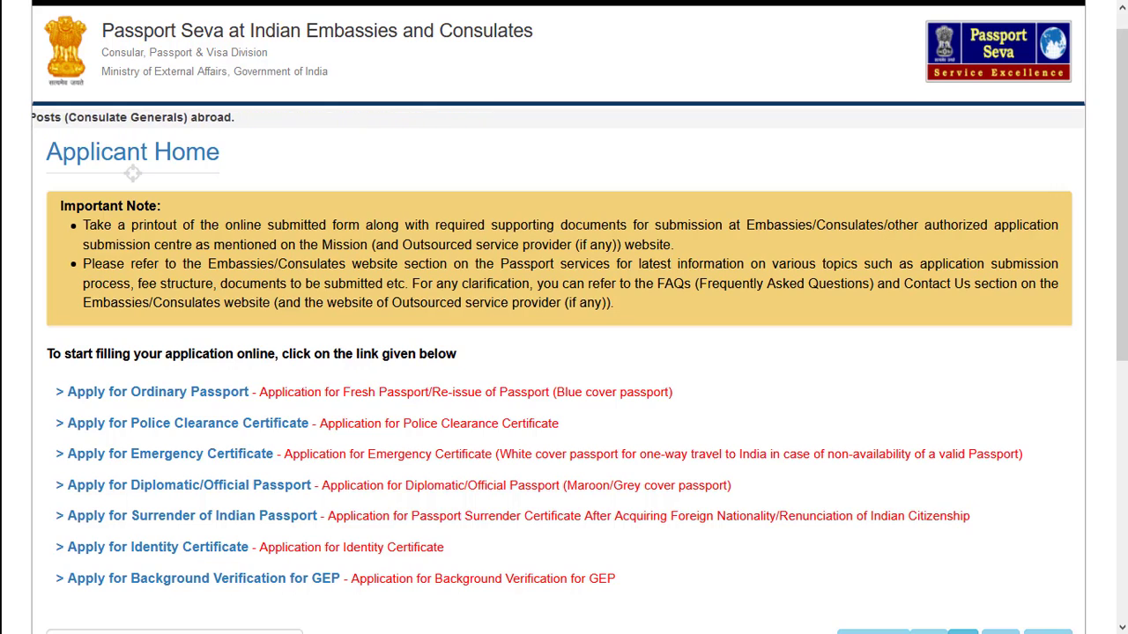
pyautogui.moveTo(201, 396)
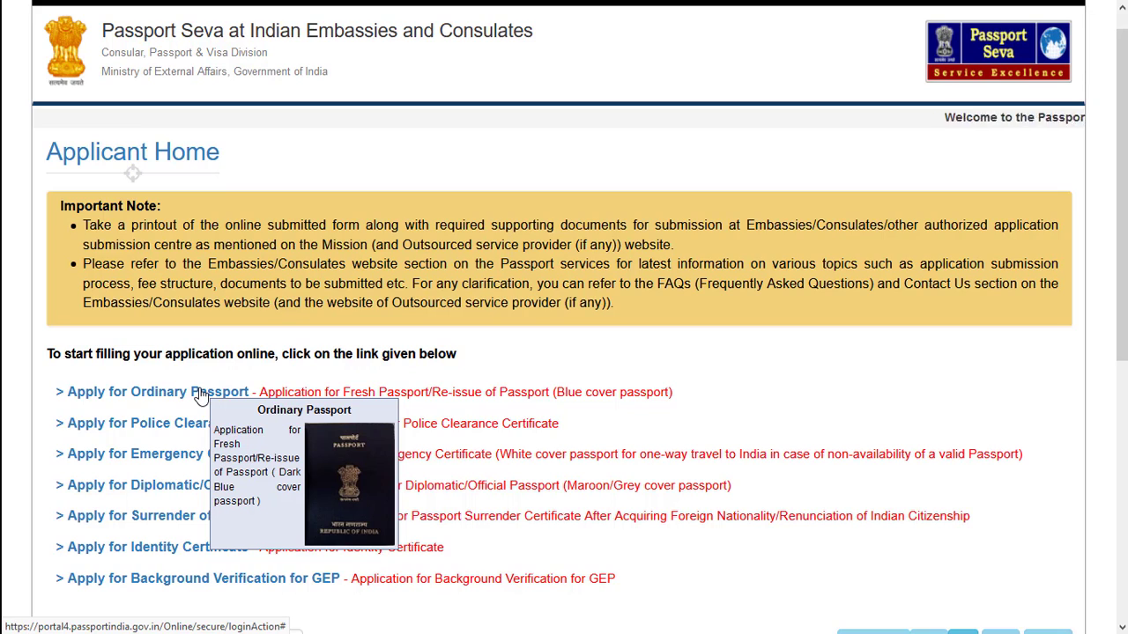
pyautogui.click(200, 396)
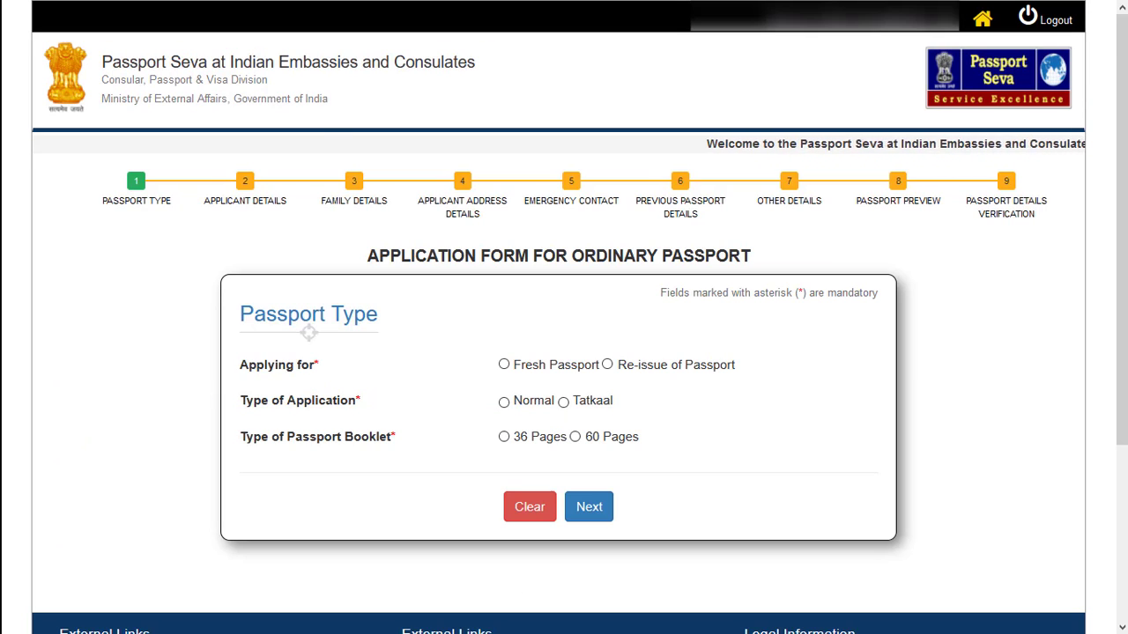
# - Apply for Re-issue of Passport due to Change In Existing Personal Particulars, specifying Spouse Name, Surname and Address
pyautogui.click(608, 366)
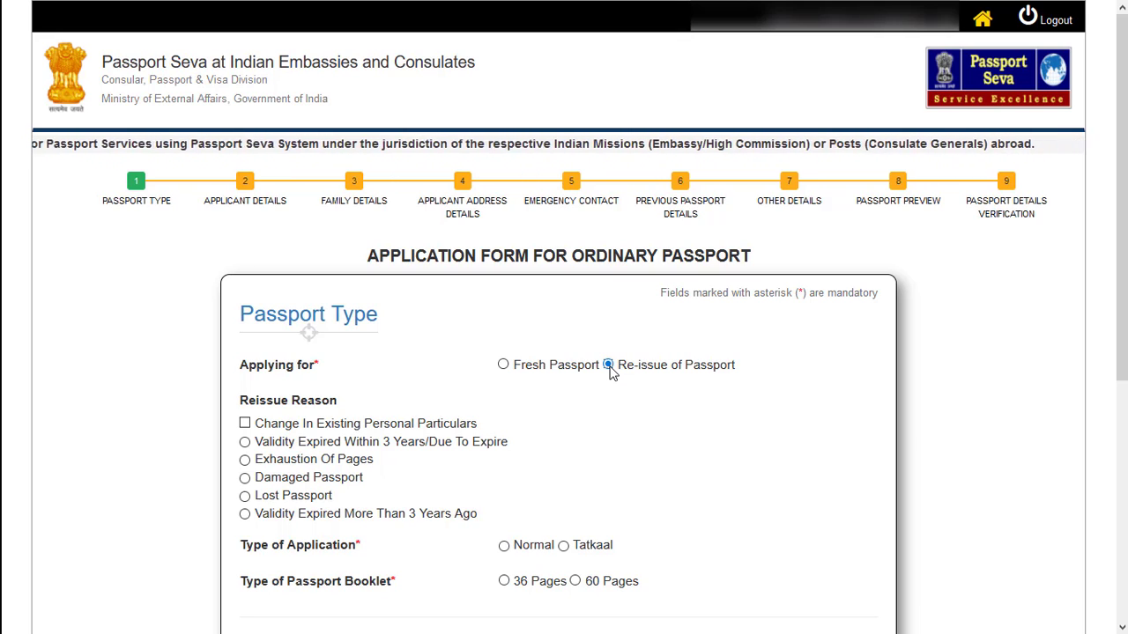
pyautogui.click(245, 424)
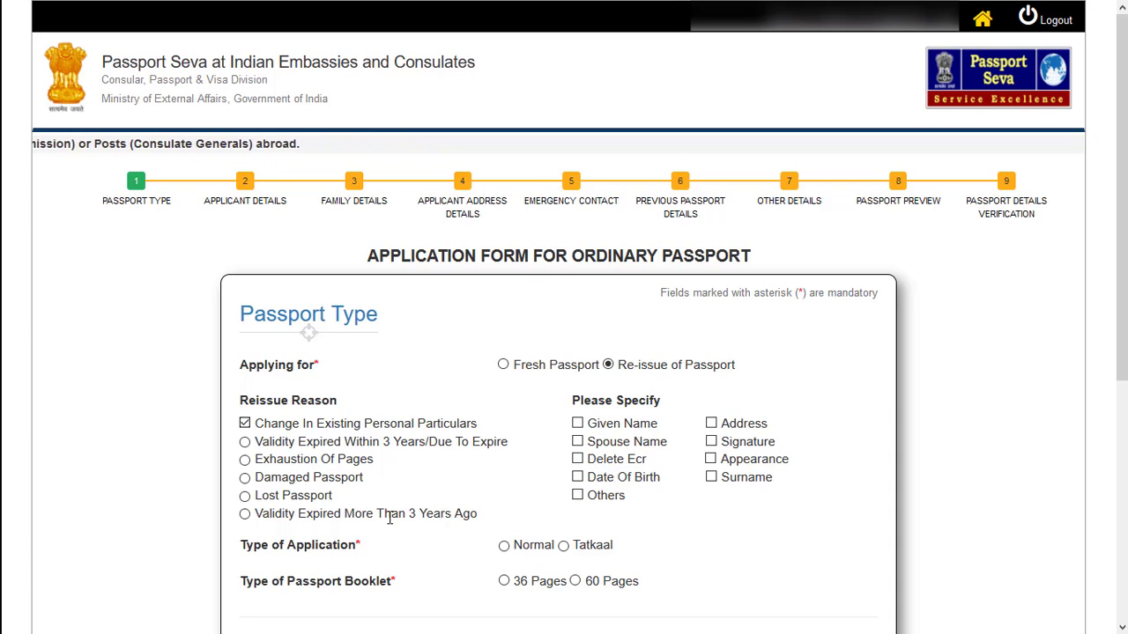
pyautogui.click(578, 442)
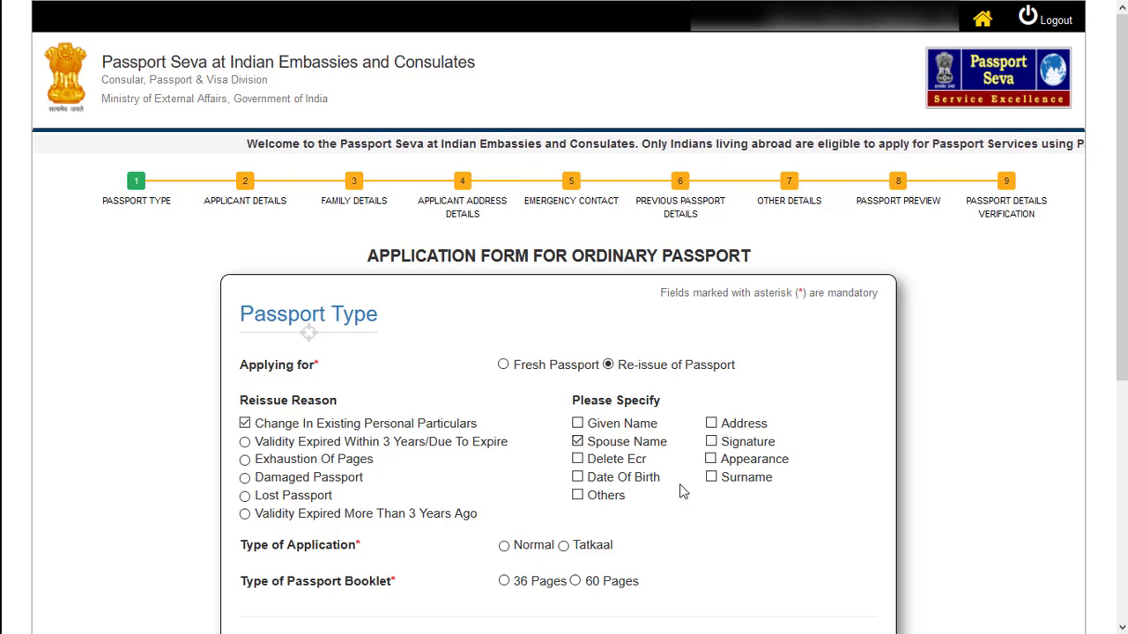
pyautogui.click(712, 478)
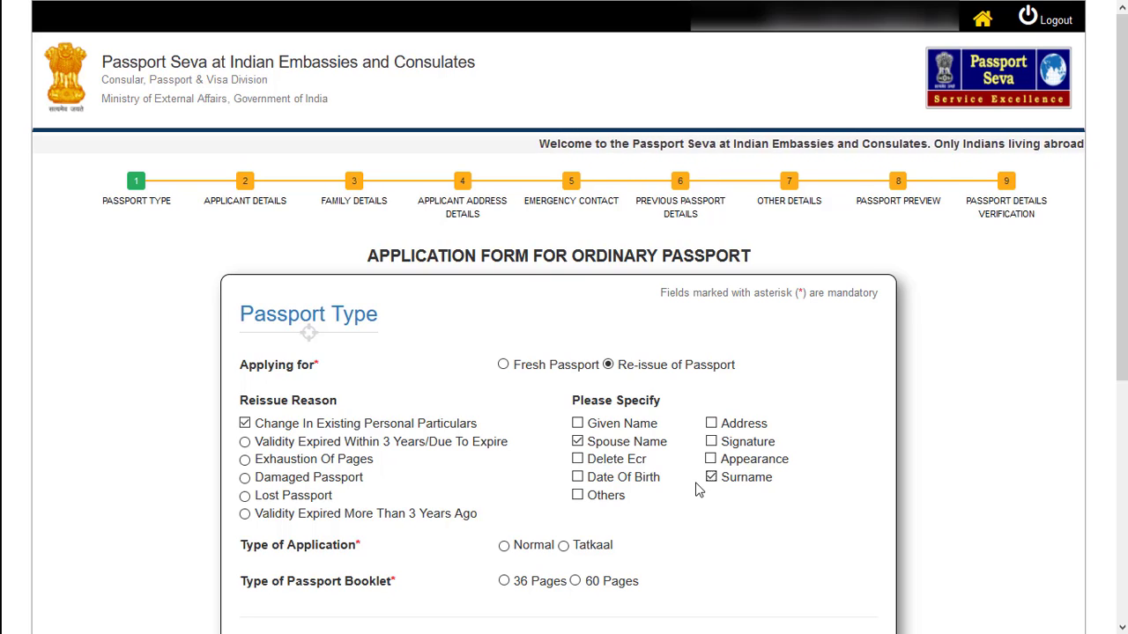
pyautogui.click(712, 423)
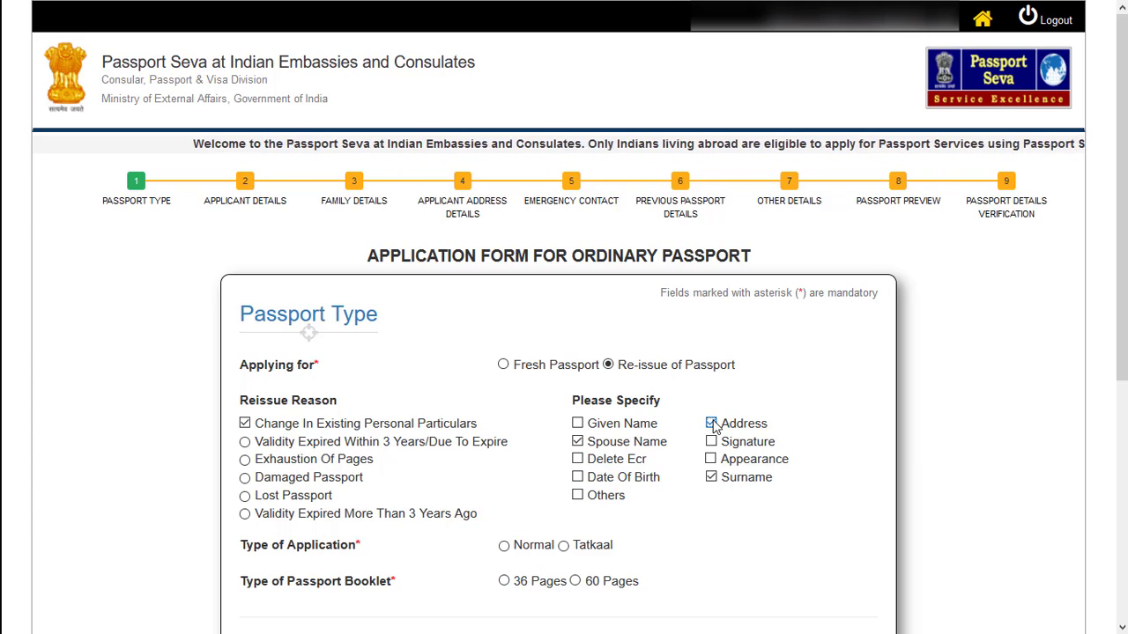
# - Set the application type to Normal and the booklet to 36 Pages, and continue to the applicant details
pyautogui.scroll(-2, 701, 278)
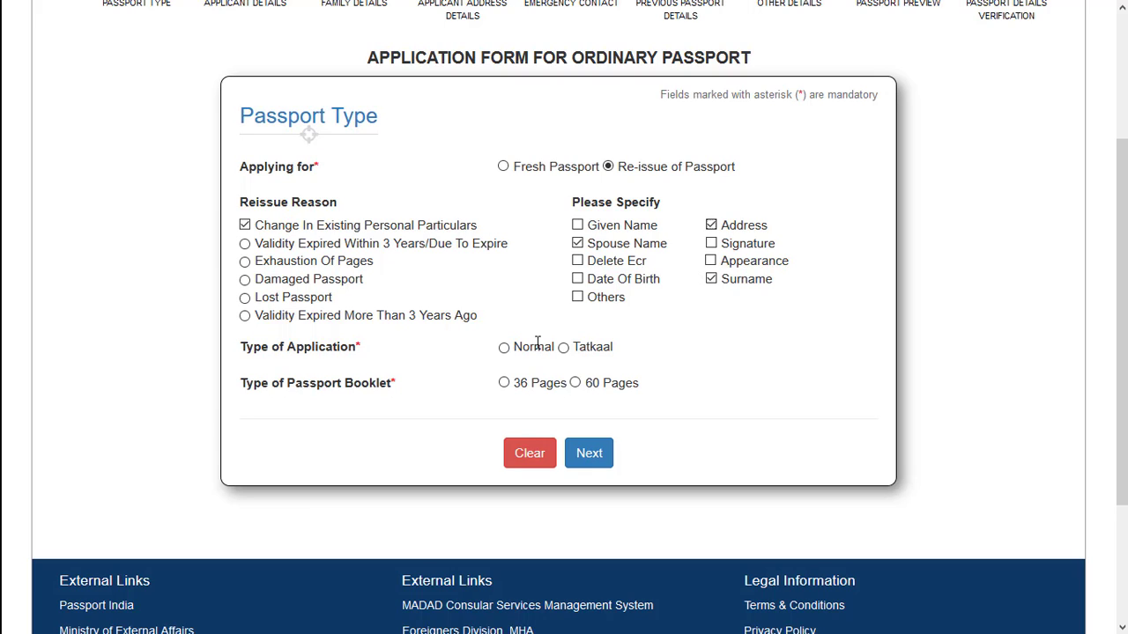
pyautogui.click(504, 348)
pyautogui.click(503, 382)
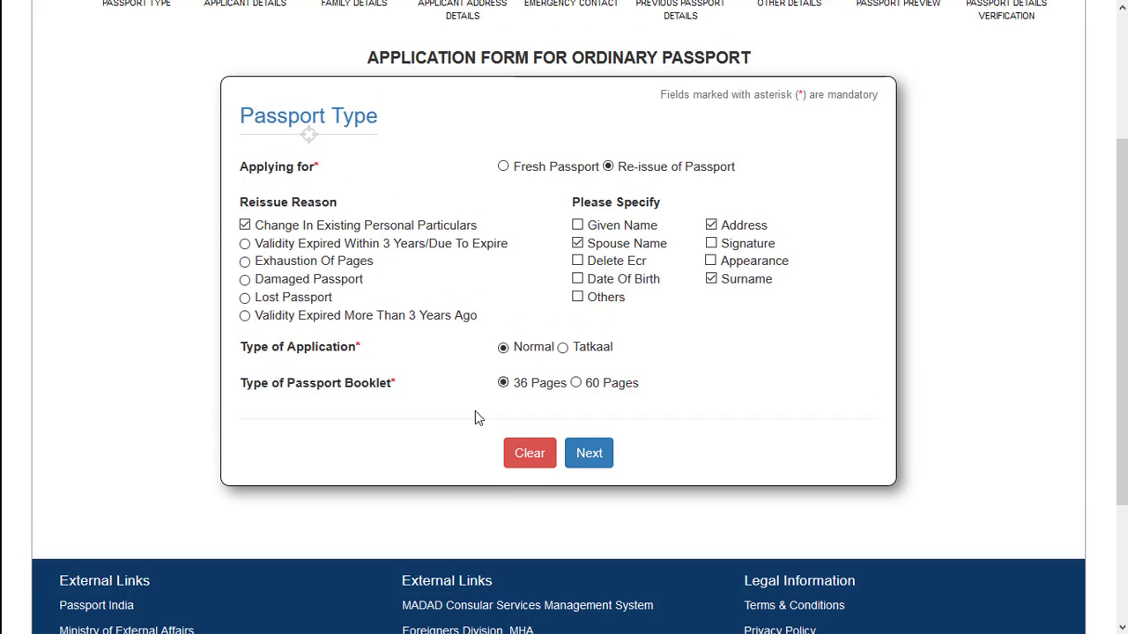
pyautogui.click(588, 458)
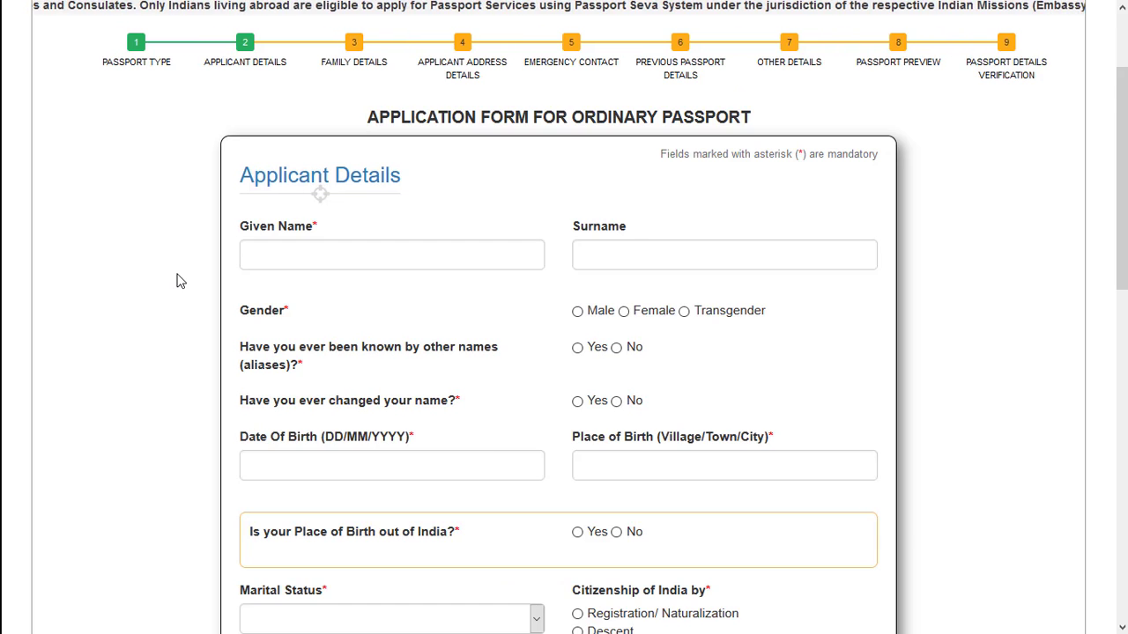
# - Examine the fields required in the Applicant Details section of the form
pyautogui.scroll(-1, 181, 281)
pyautogui.scroll(-1, 180, 281)
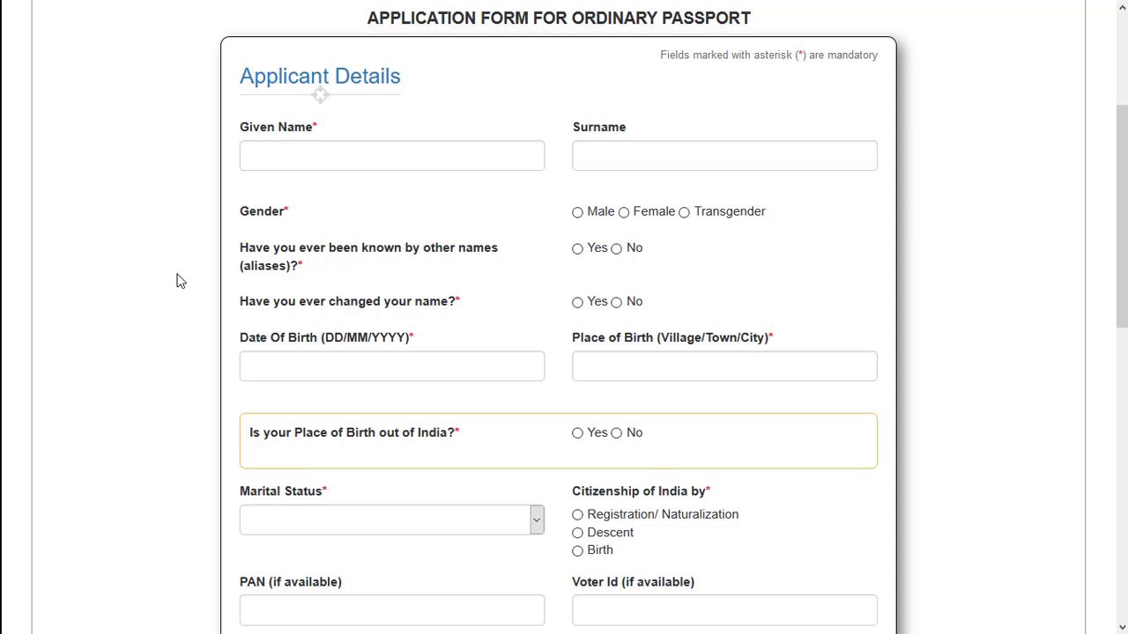
pyautogui.scroll(-1, 176, 281)
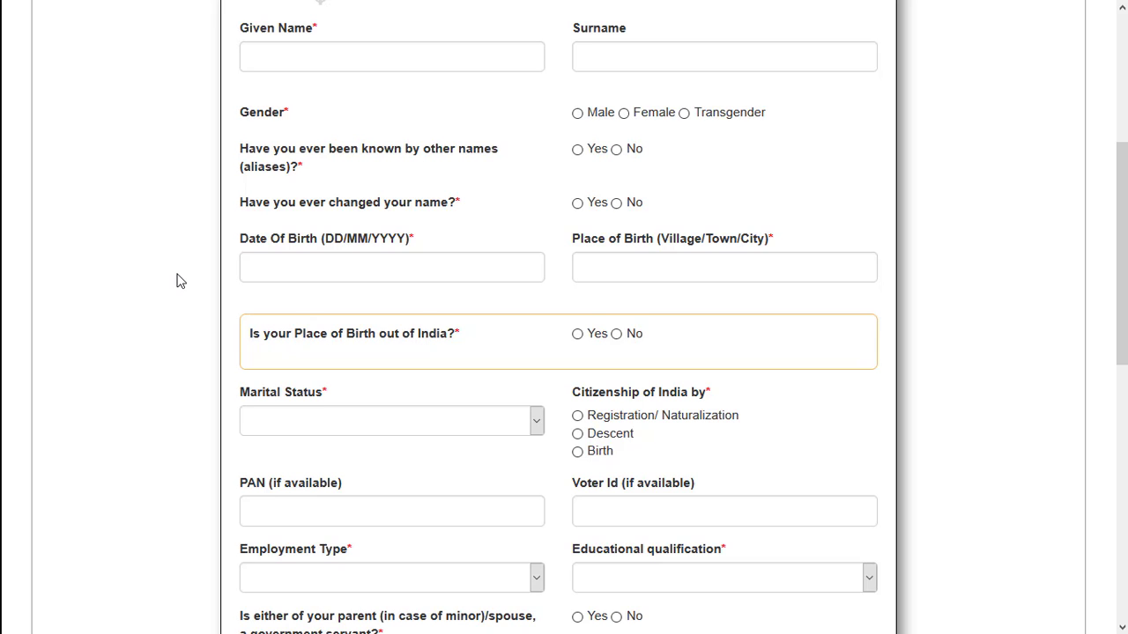
pyautogui.scroll(-2, 176, 281)
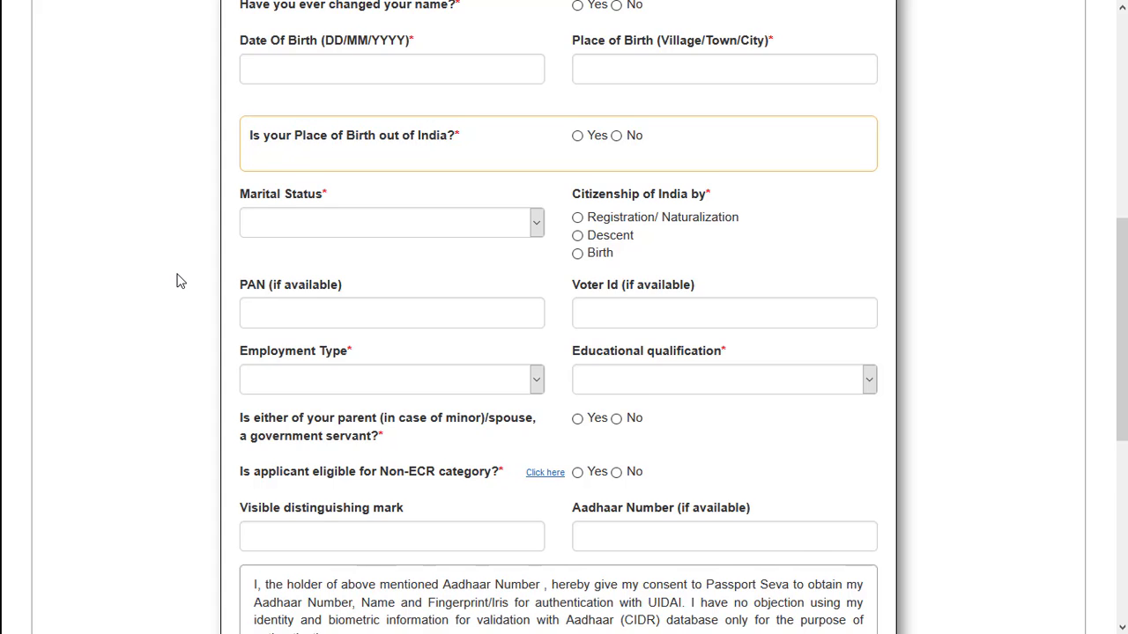
pyautogui.scroll(-1, 176, 281)
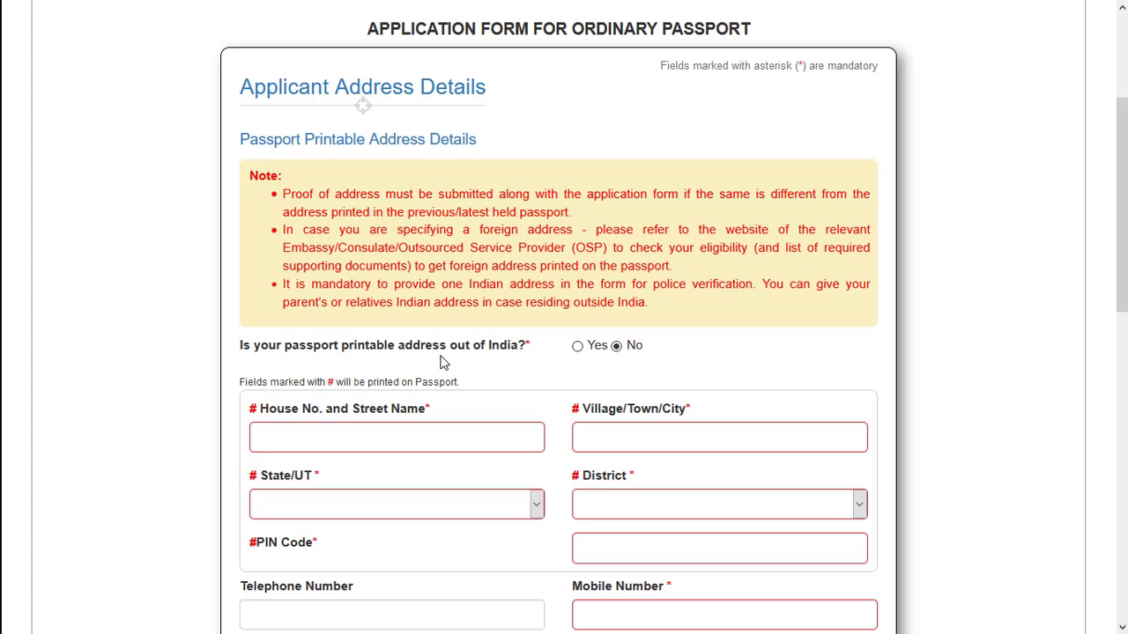
# - Examine the passport printable address and other address fields in the Applicant Address Details section
pyautogui.scroll(-2, 444, 362)
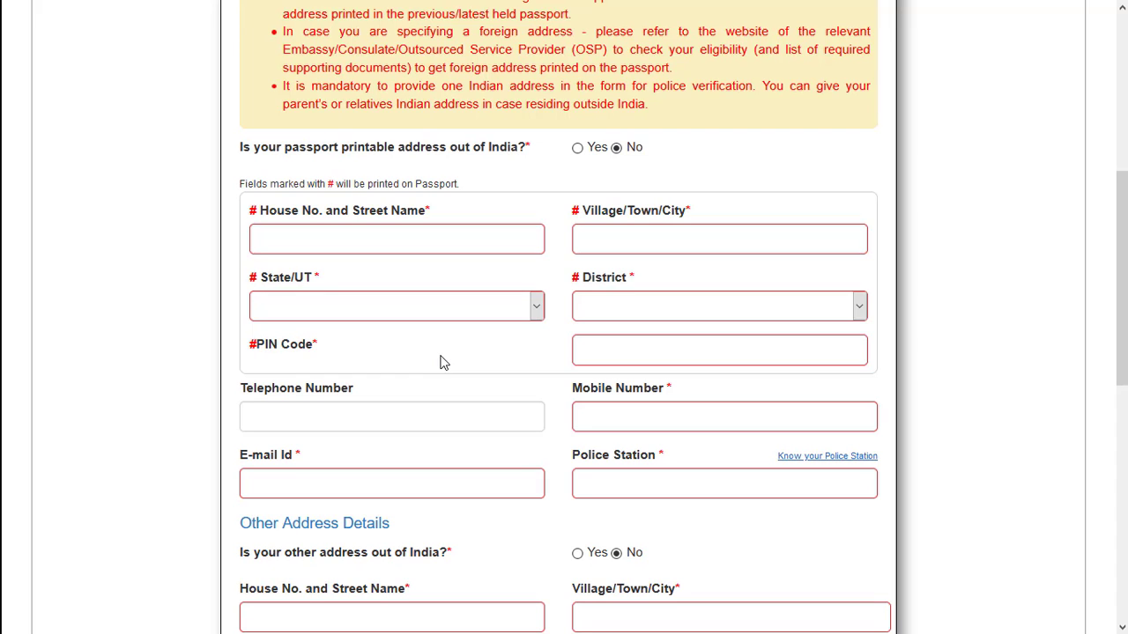
pyautogui.scroll(-1, 443, 362)
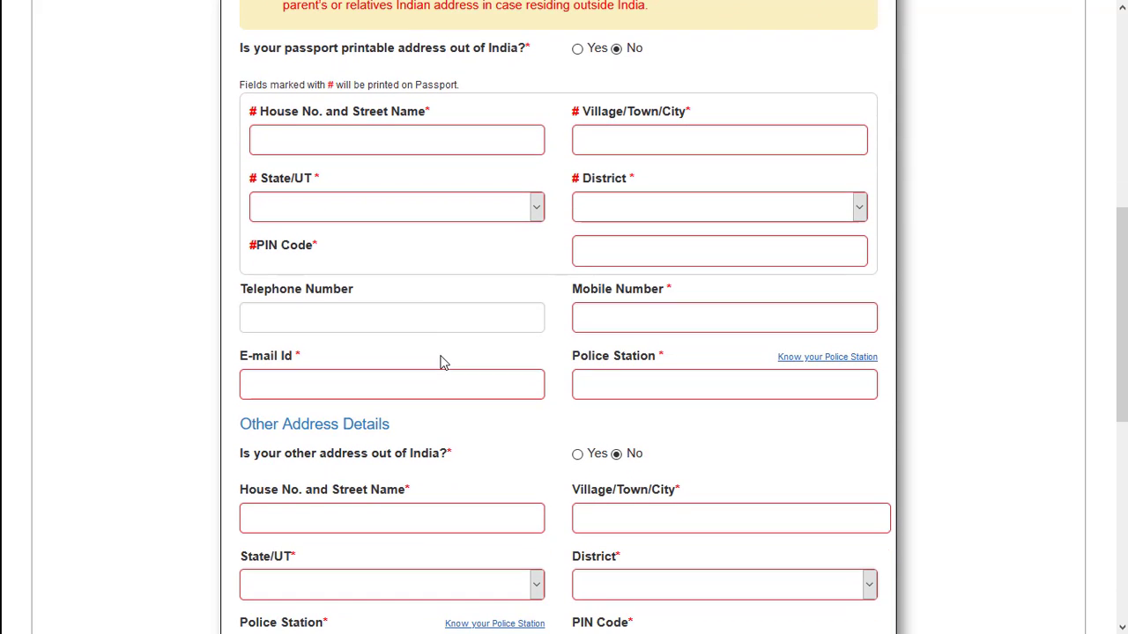
pyautogui.scroll(-1, 444, 362)
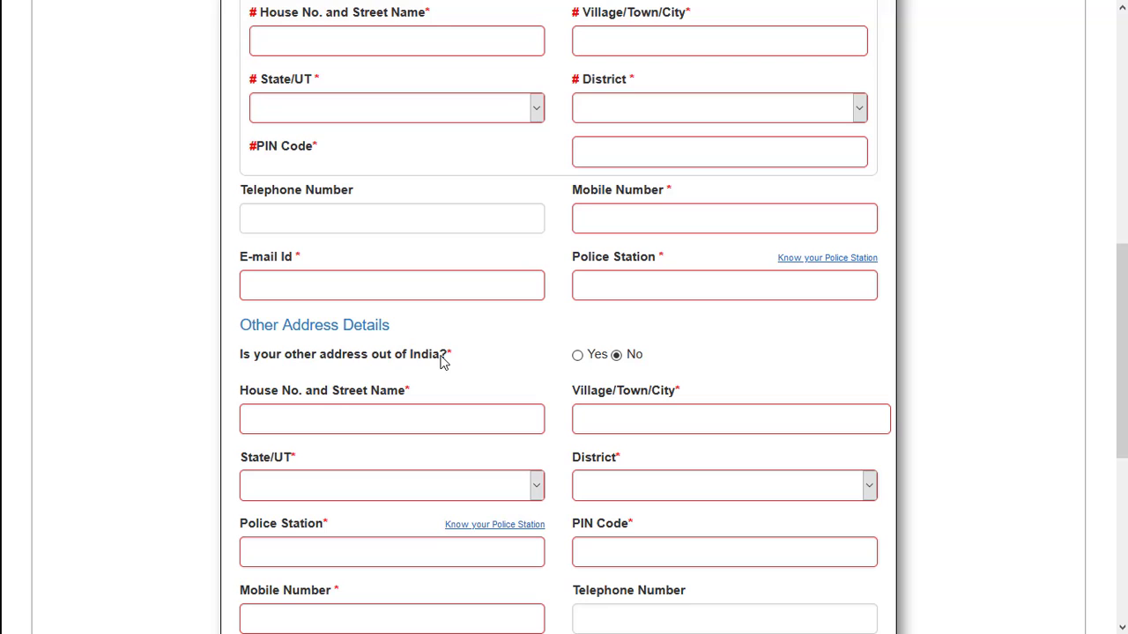
pyautogui.scroll(-1, 443, 361)
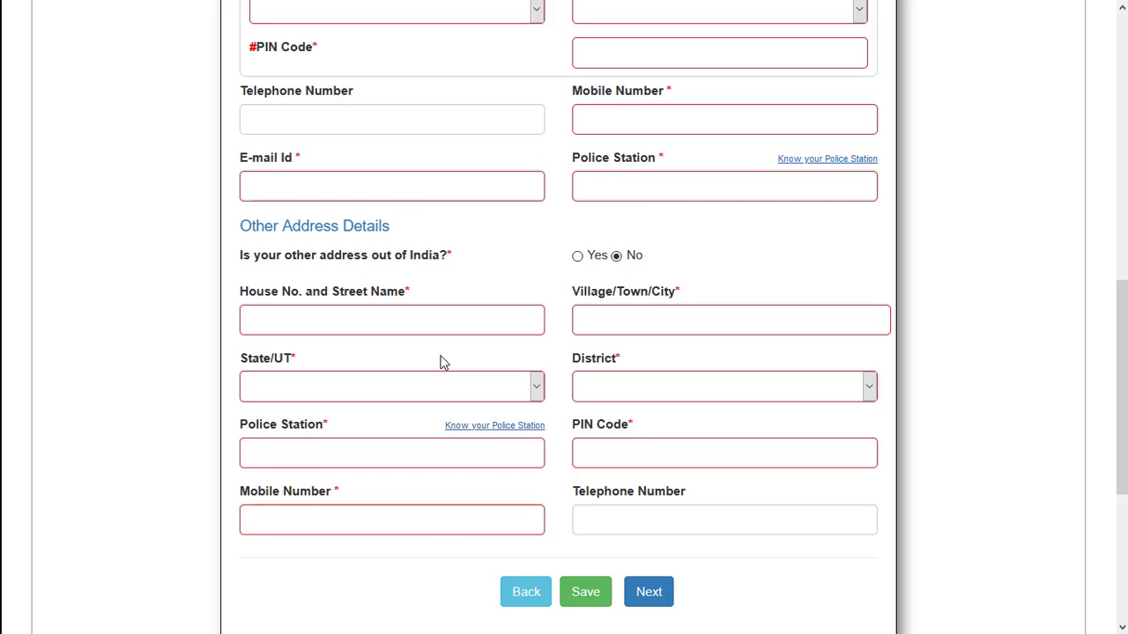
pyautogui.scroll(3, 639, 488)
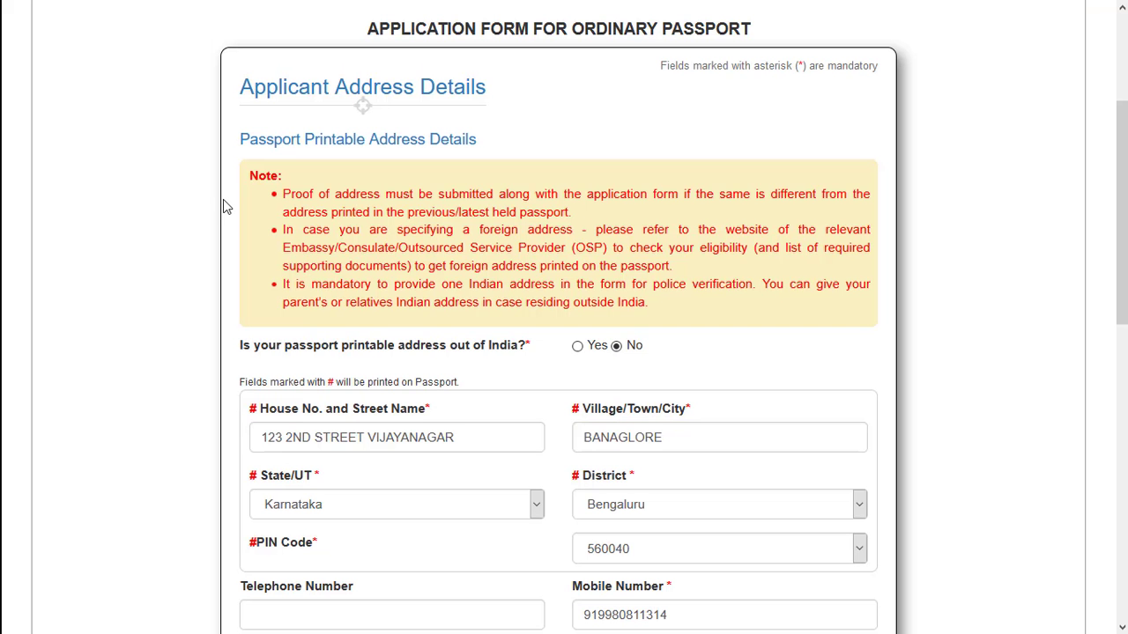
# - Check the completed address details and submit them, choosing "No Change in Address/I have valid Address Proof"
pyautogui.scroll(-3, 223, 211)
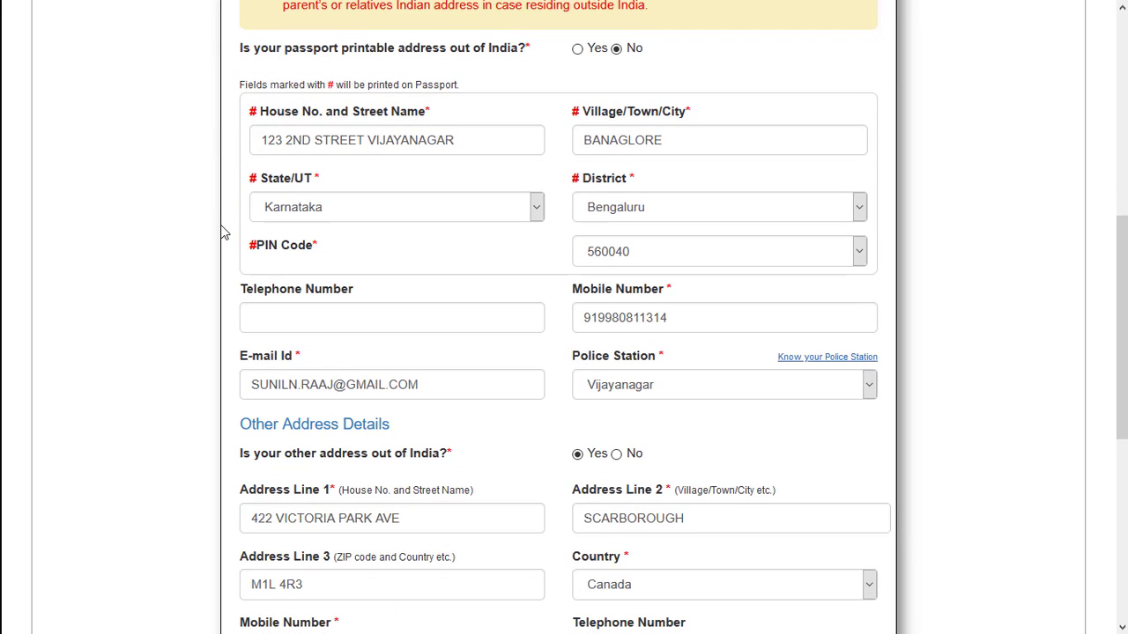
pyautogui.scroll(-3, 223, 232)
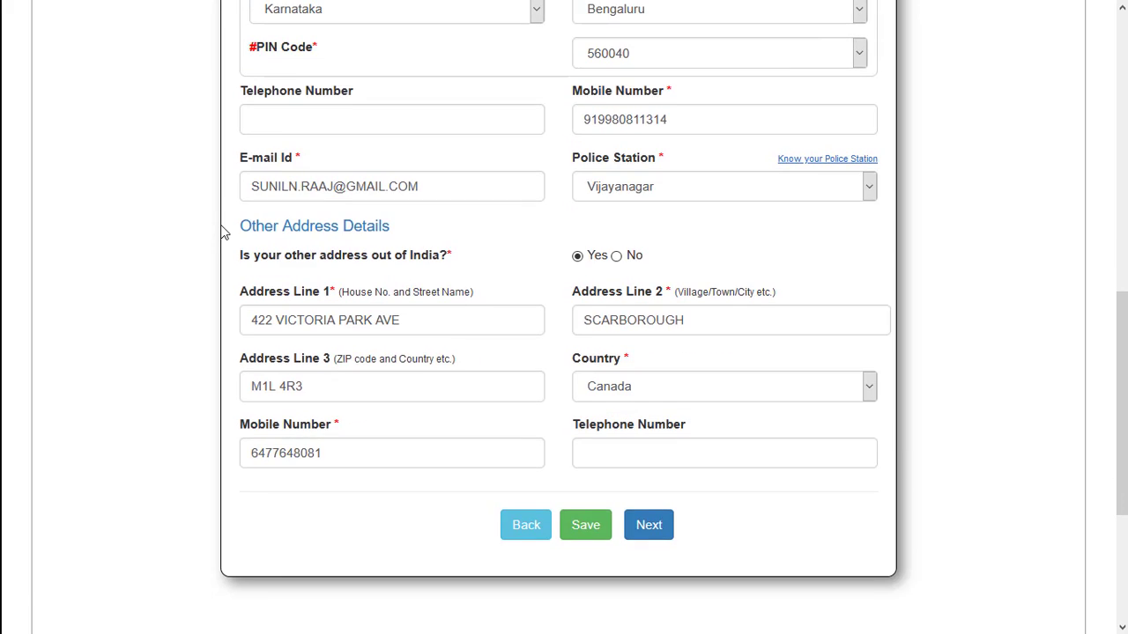
pyautogui.click(648, 426)
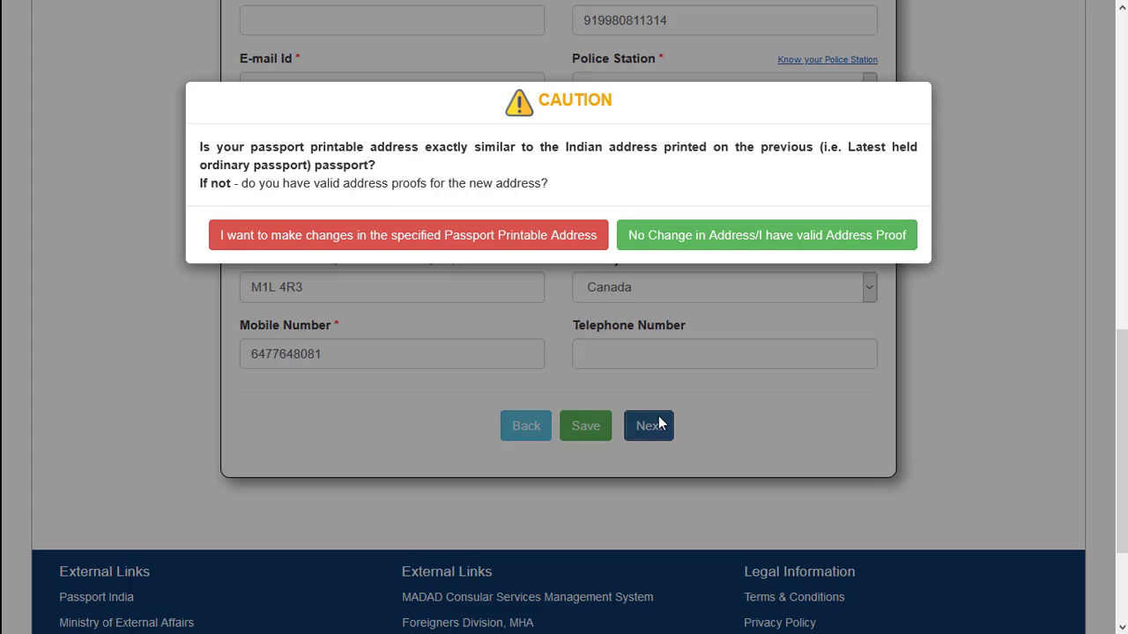
pyautogui.click(812, 236)
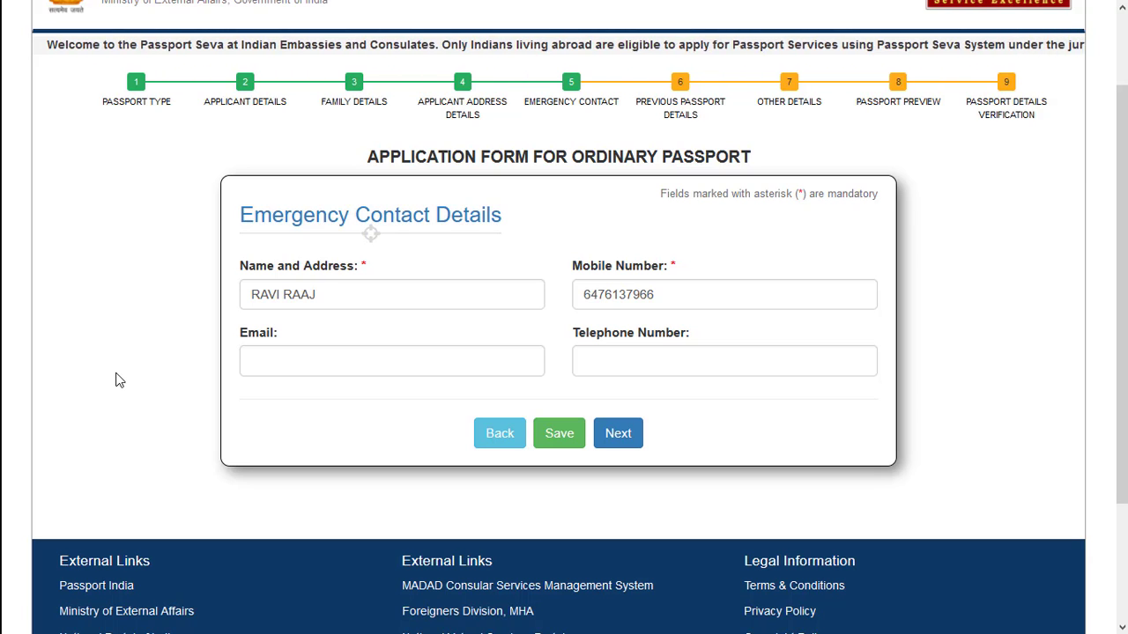
# - Continue past the completed emergency contact and previous passport details, and check the answers on the Other Details page
pyautogui.click(617, 432)
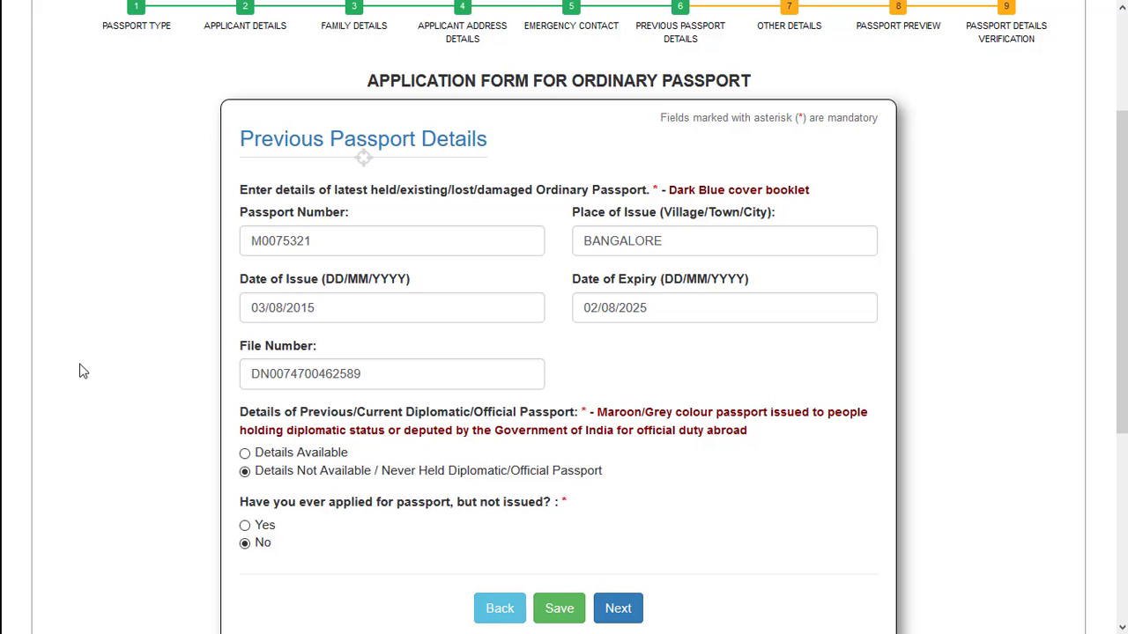
pyautogui.click(607, 606)
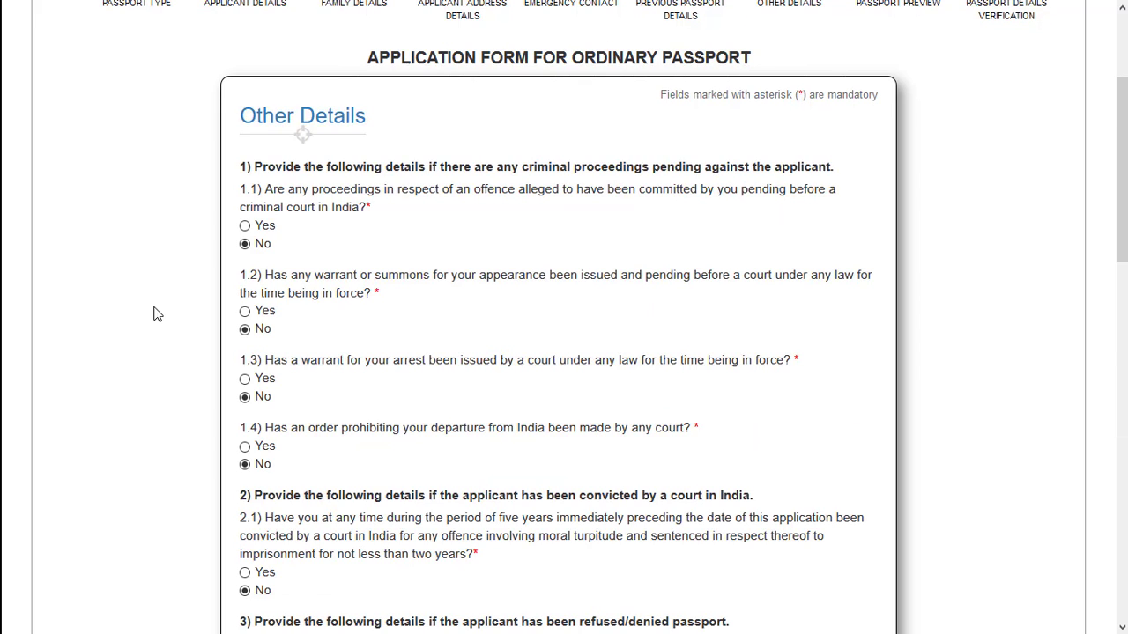
pyautogui.scroll(-1, 237, 335)
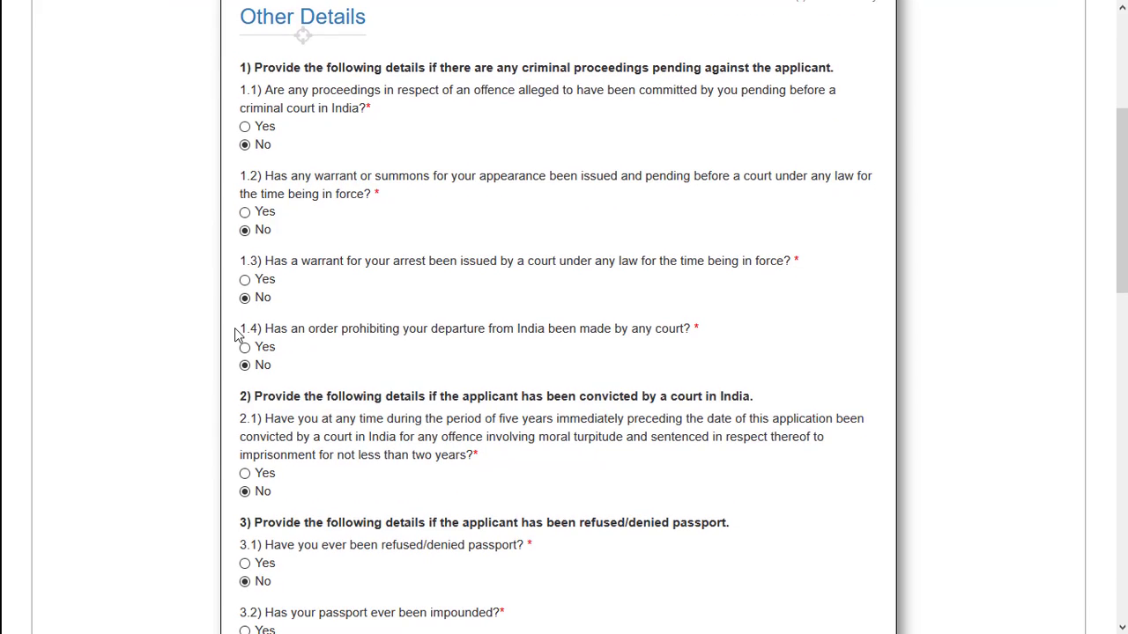
pyautogui.scroll(-8, 238, 333)
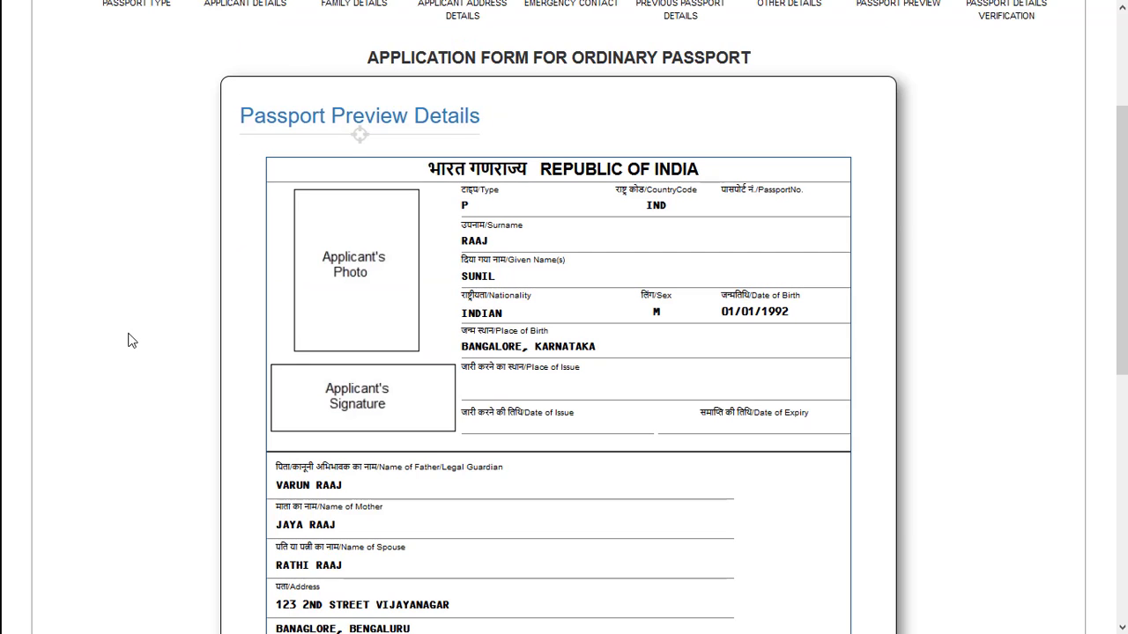
# - Check the applicant, family, address and old passport details in the passport preview, and continue to the form summary
pyautogui.scroll(-1, 146, 343)
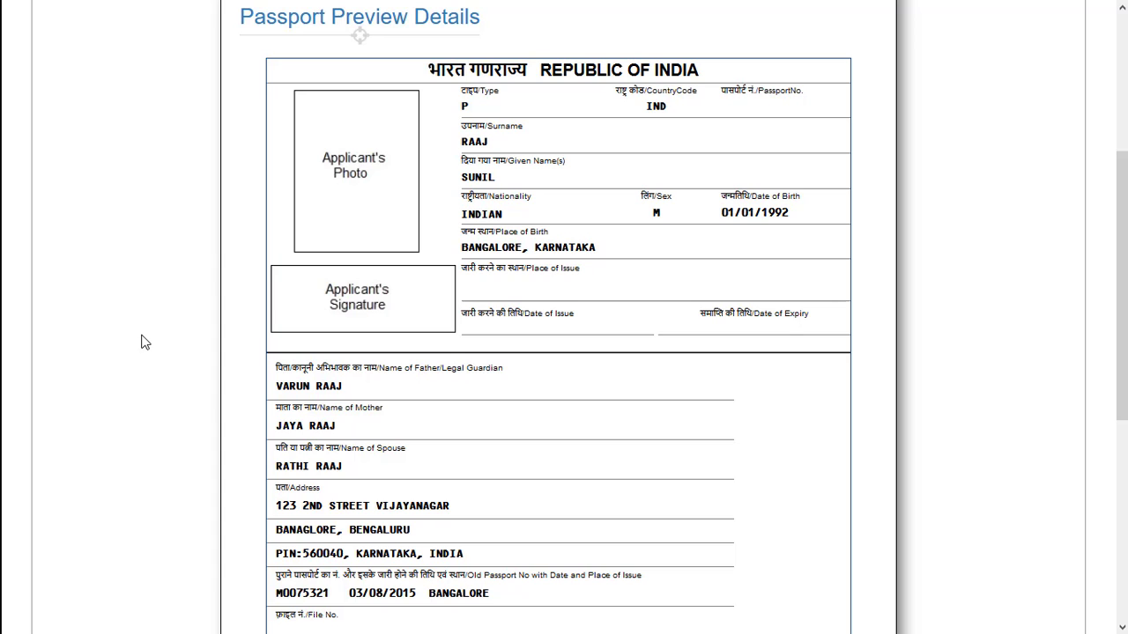
pyautogui.scroll(-1, 145, 343)
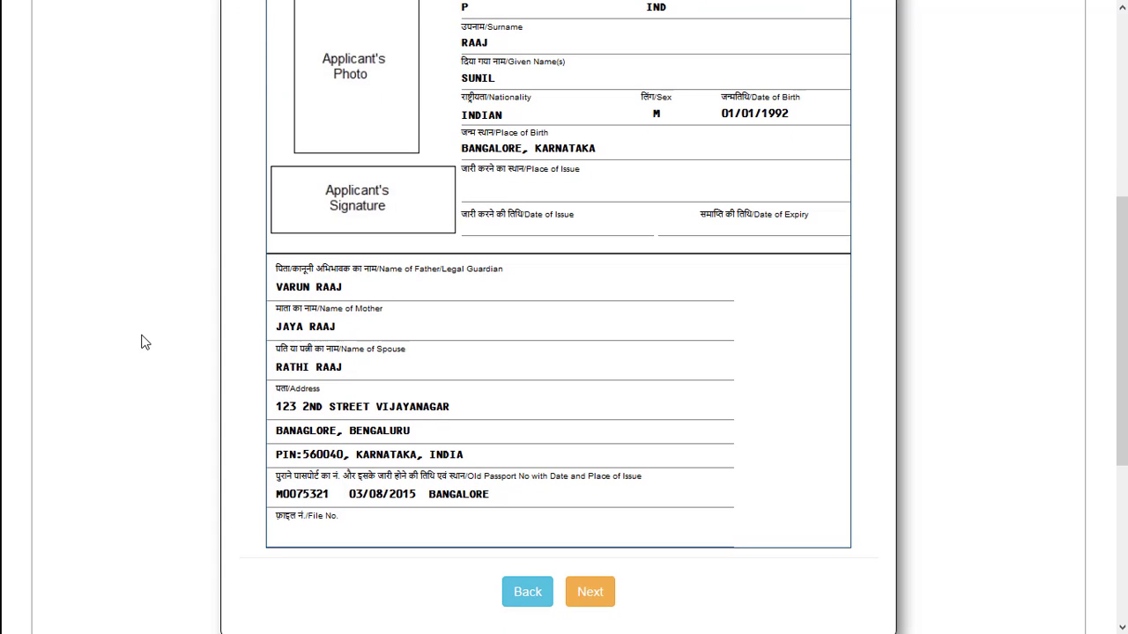
pyautogui.scroll(1, 146, 343)
pyautogui.scroll(-1, 146, 343)
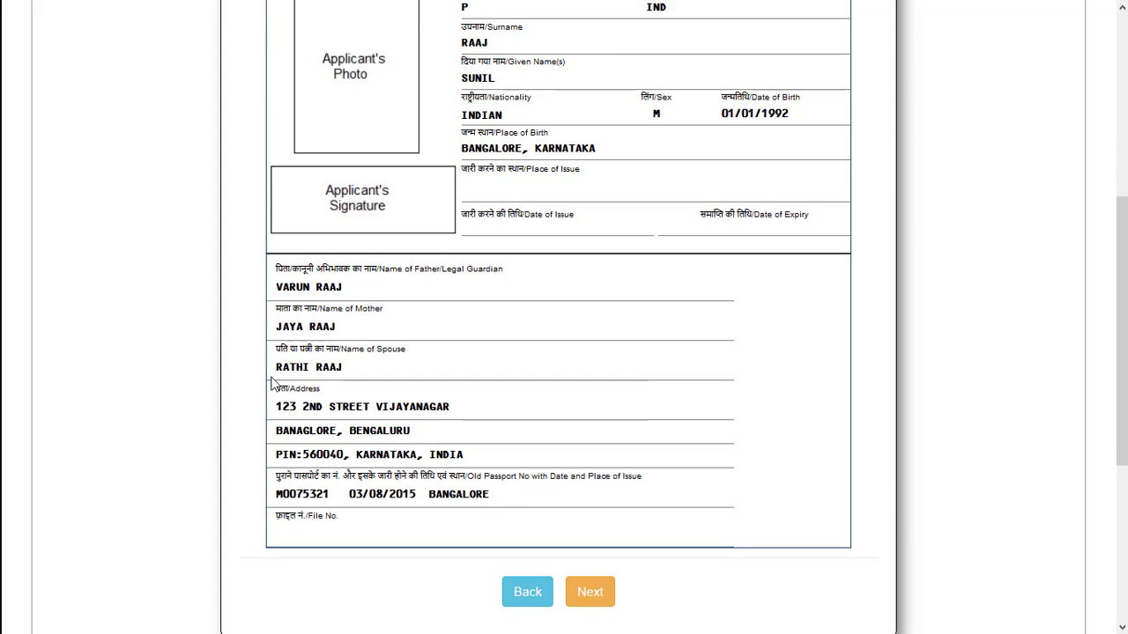
pyautogui.click(592, 596)
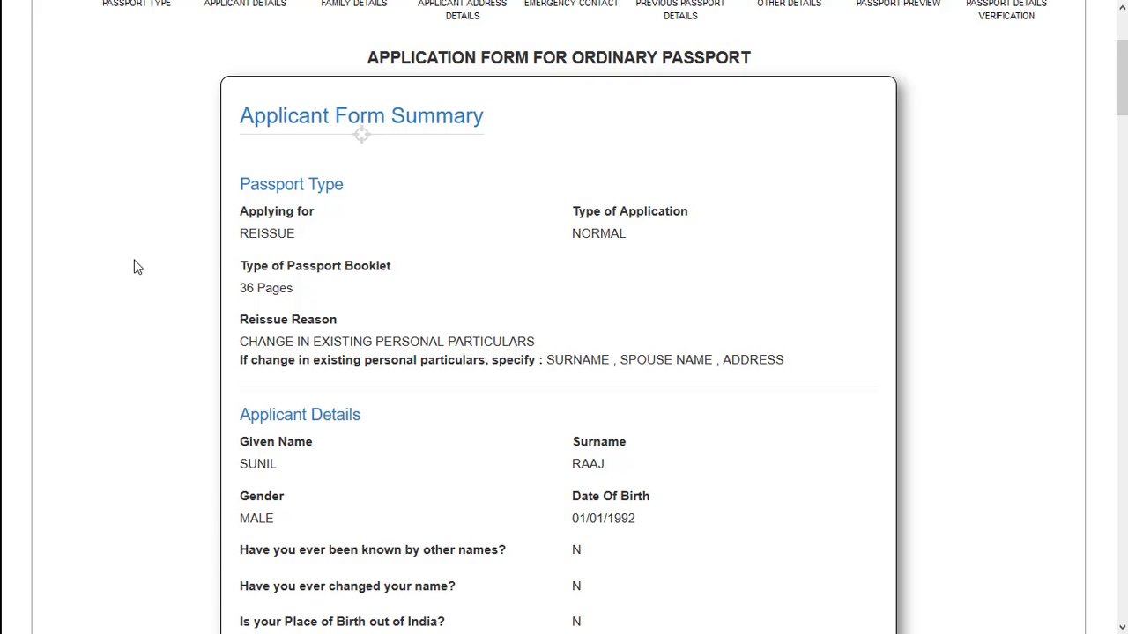
# - Review the applicant form summary and declaration, agree to the declaration, and enter TORONTO as the place
pyautogui.scroll(-1, 137, 266)
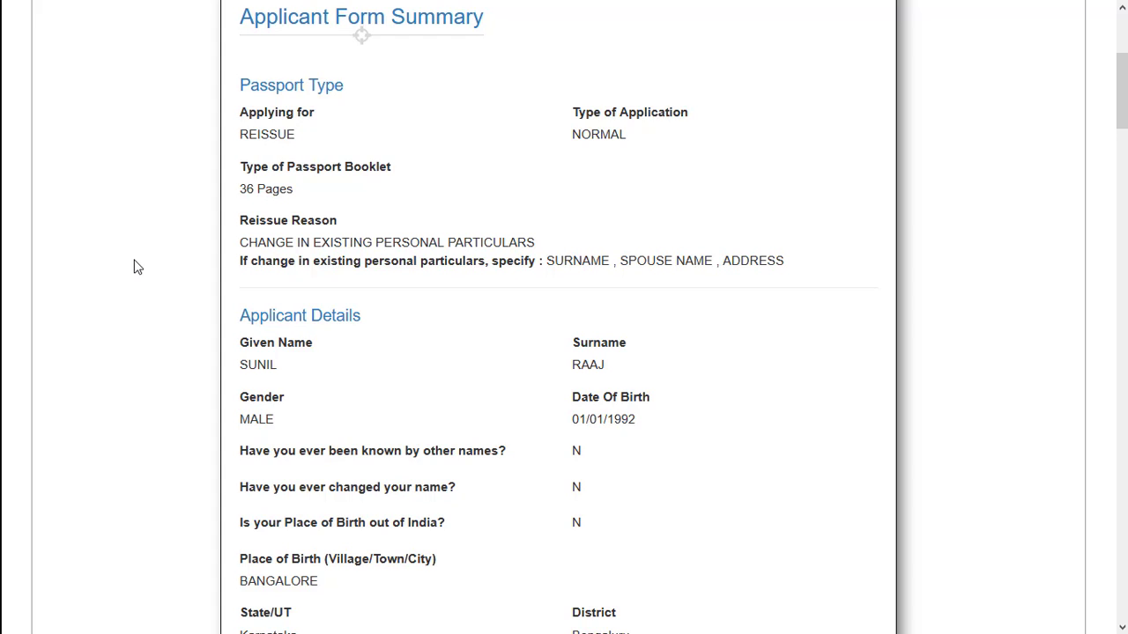
pyautogui.scroll(-20, 136, 267)
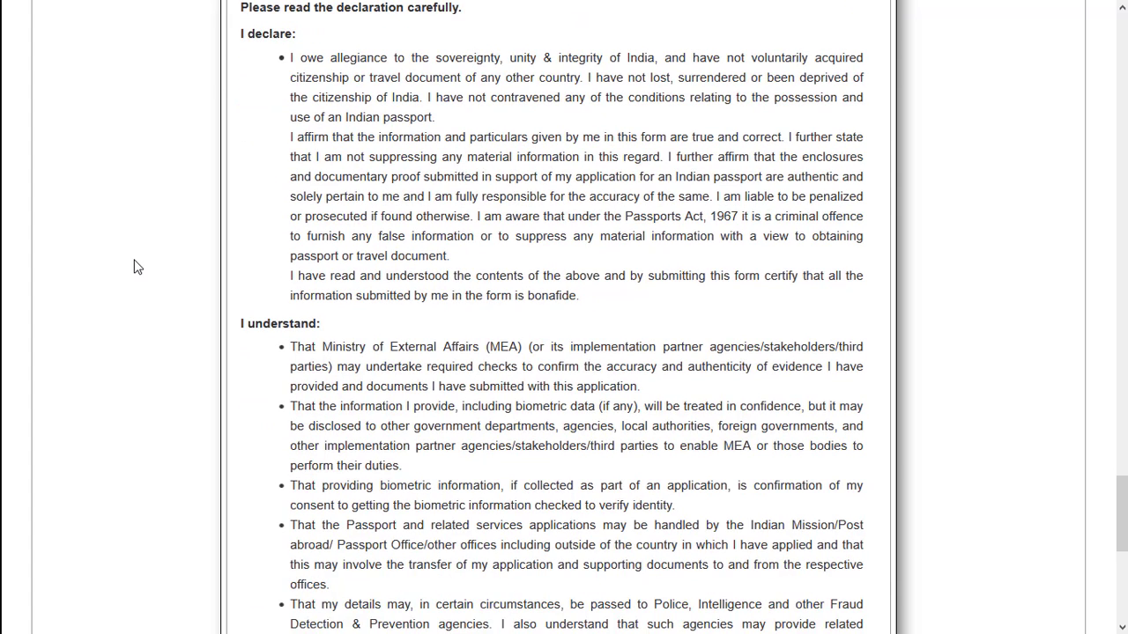
pyautogui.scroll(-1, 136, 267)
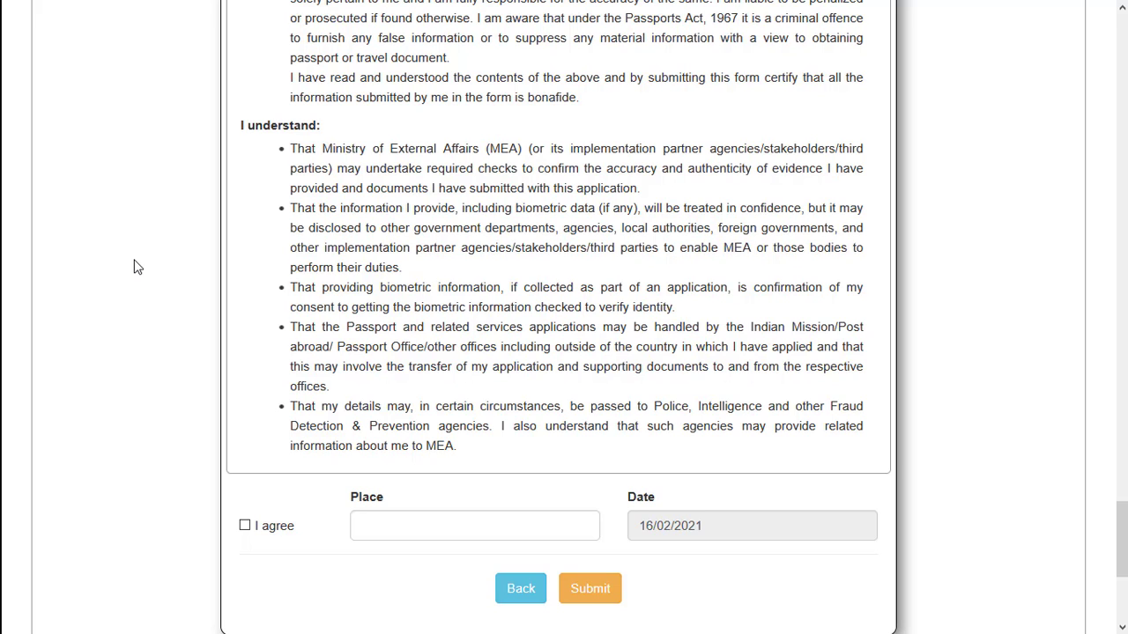
pyautogui.scroll(-1, 134, 266)
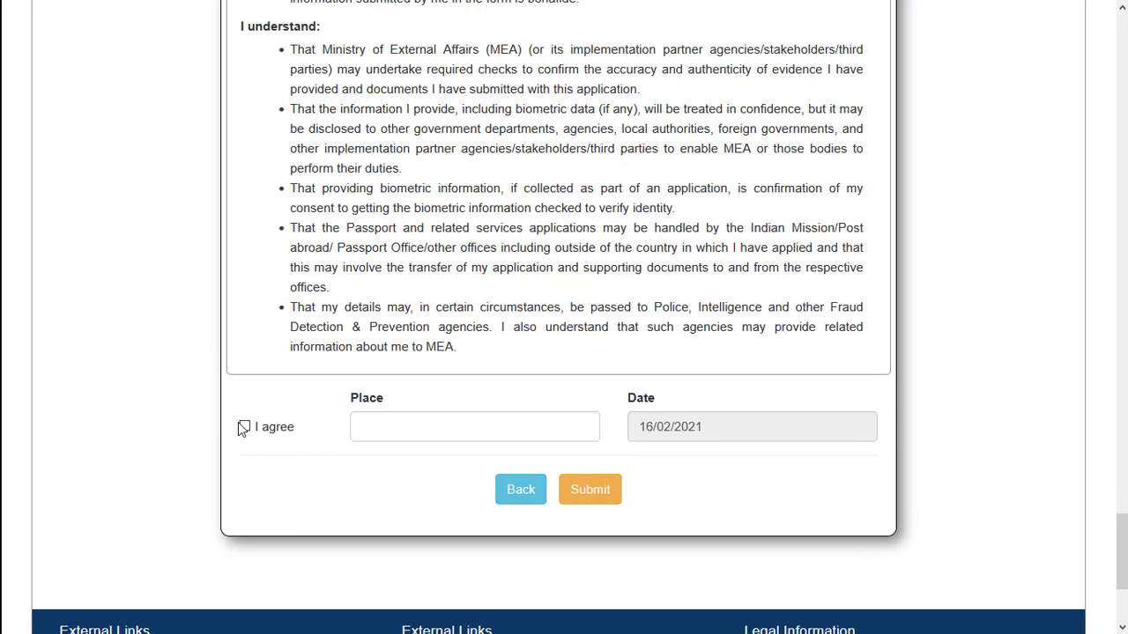
pyautogui.click(244, 427)
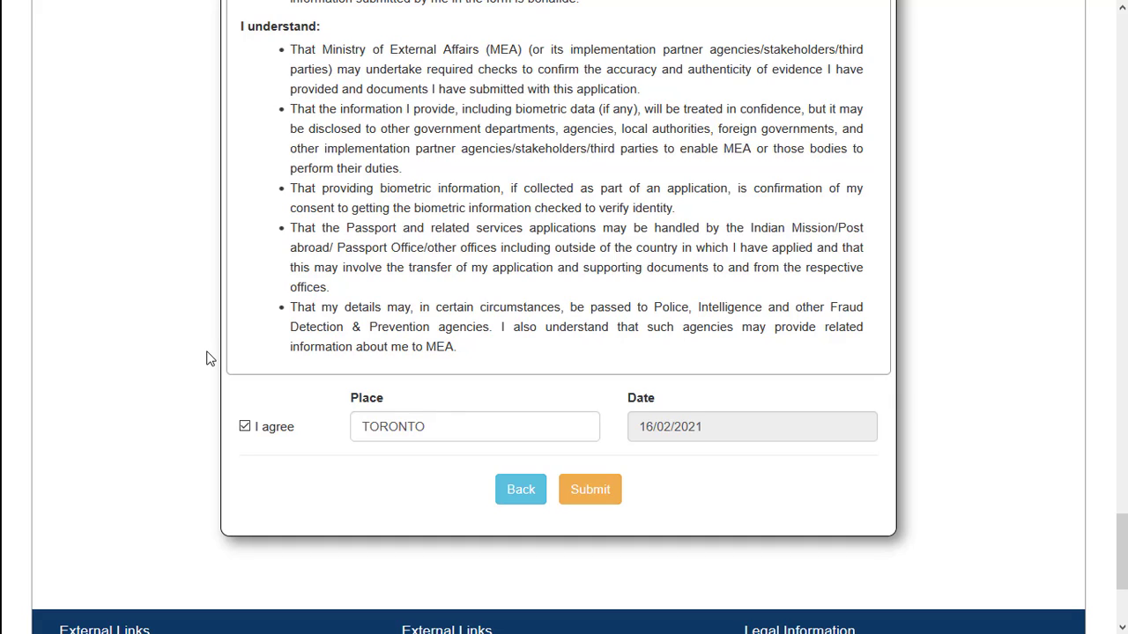